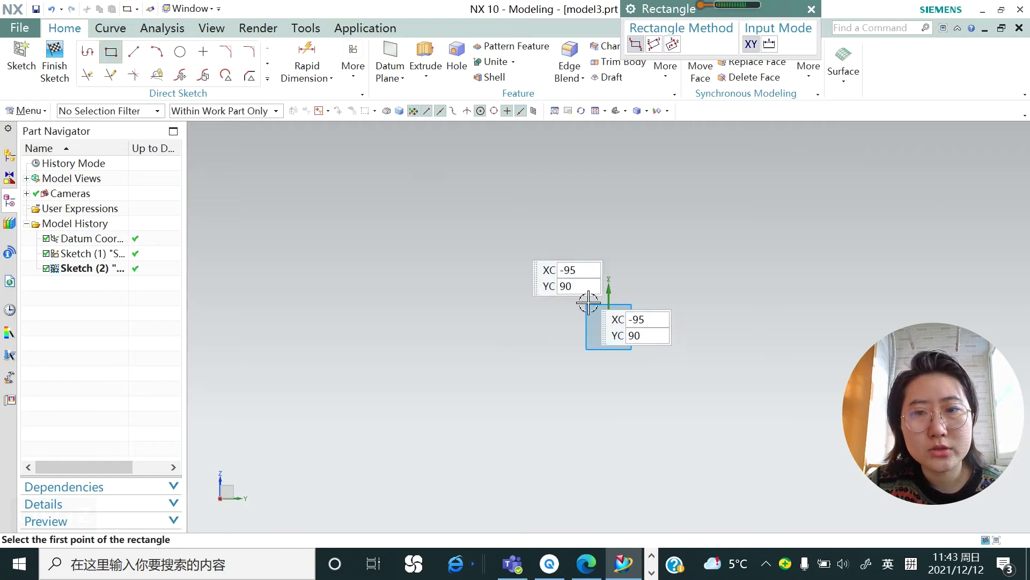
Draw a 105 by 60 mm rectangle with its first corner at the sketch origin
click(608, 326)
text(105)
key(Tab)
key(Return)
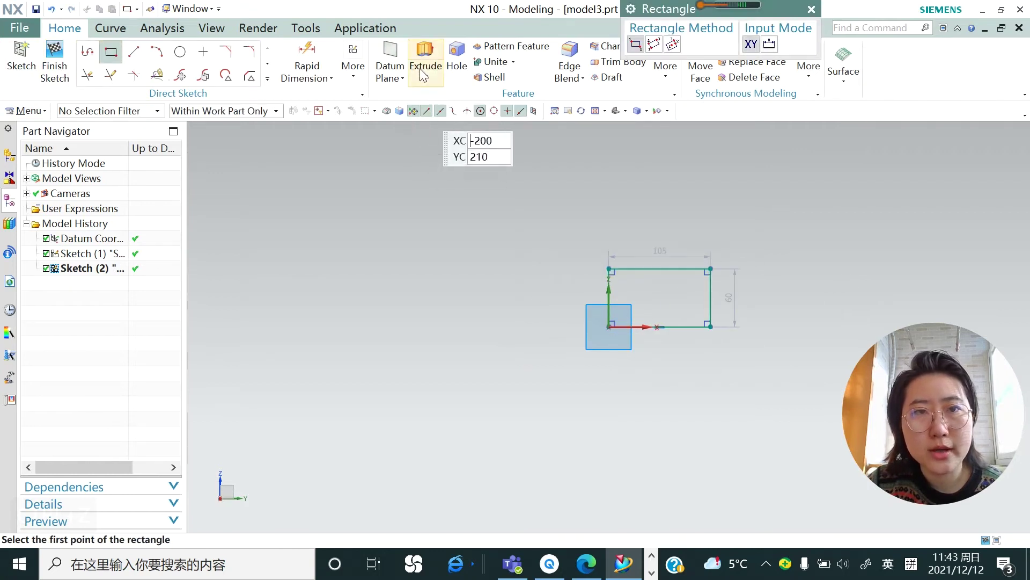
Extrude the rectangle from 0 to 130 mm into a solid block and finish the extrusion
click(425, 58)
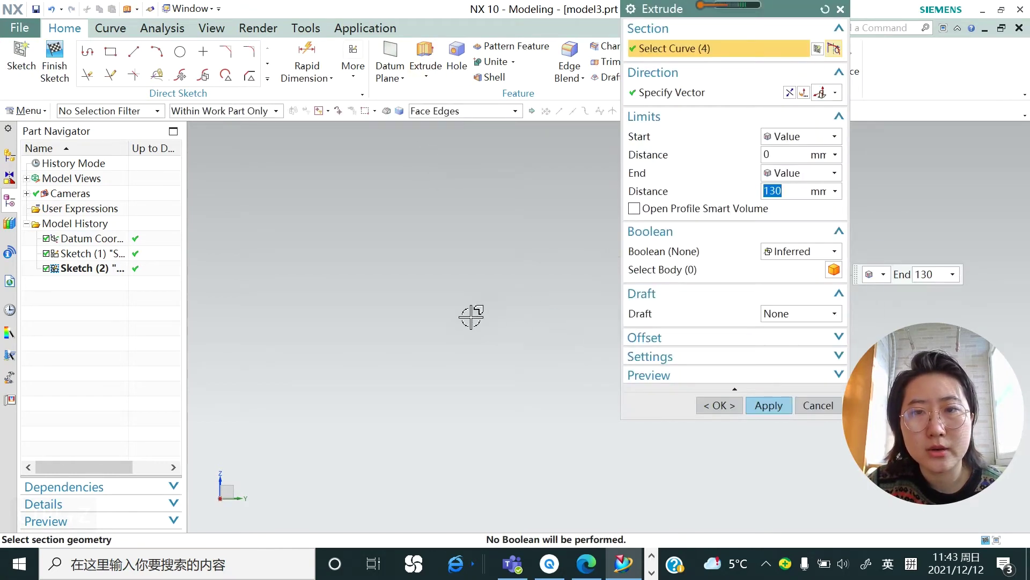
middle_drag(472, 316, 494, 356)
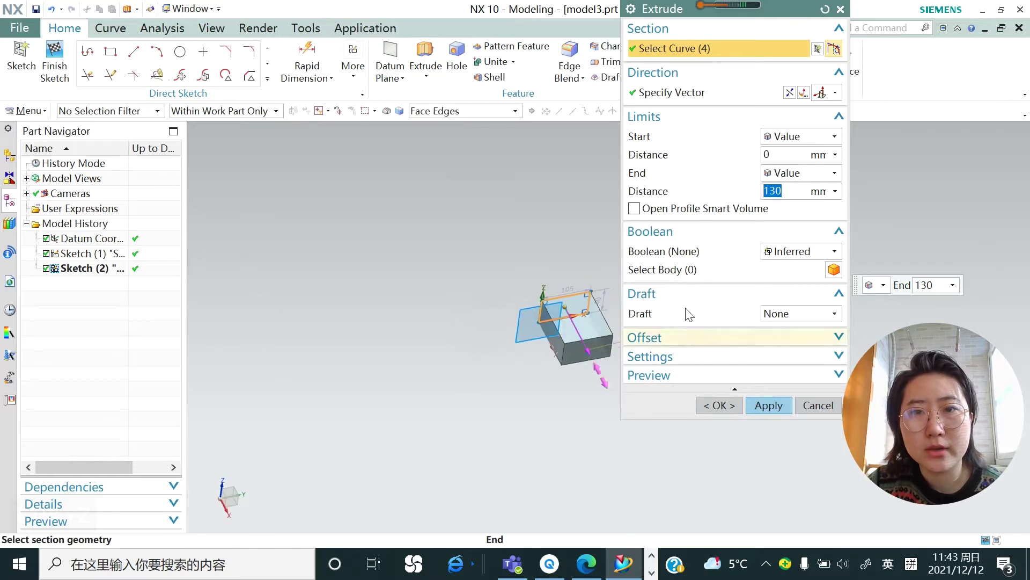
click(784, 404)
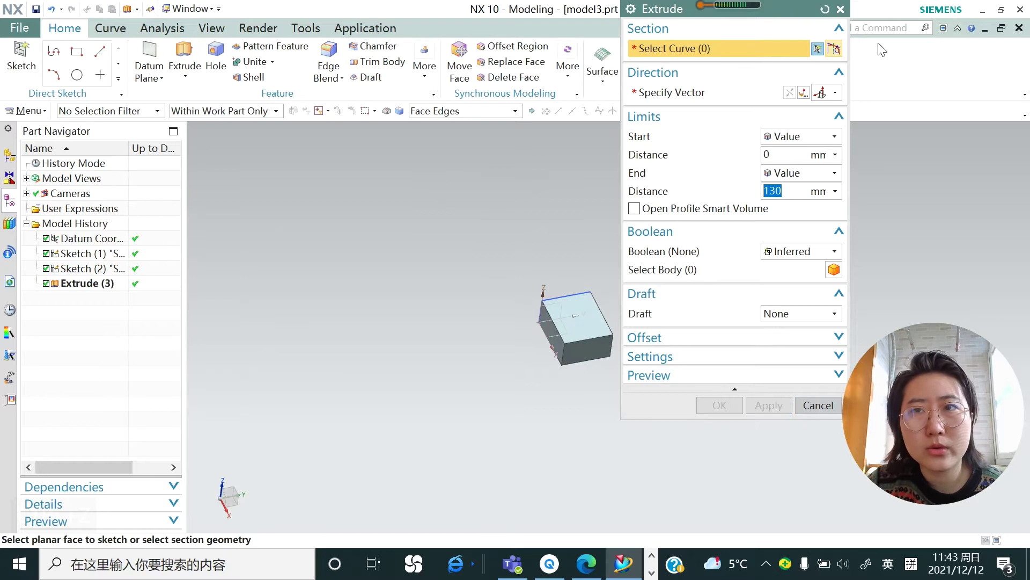
click(840, 10)
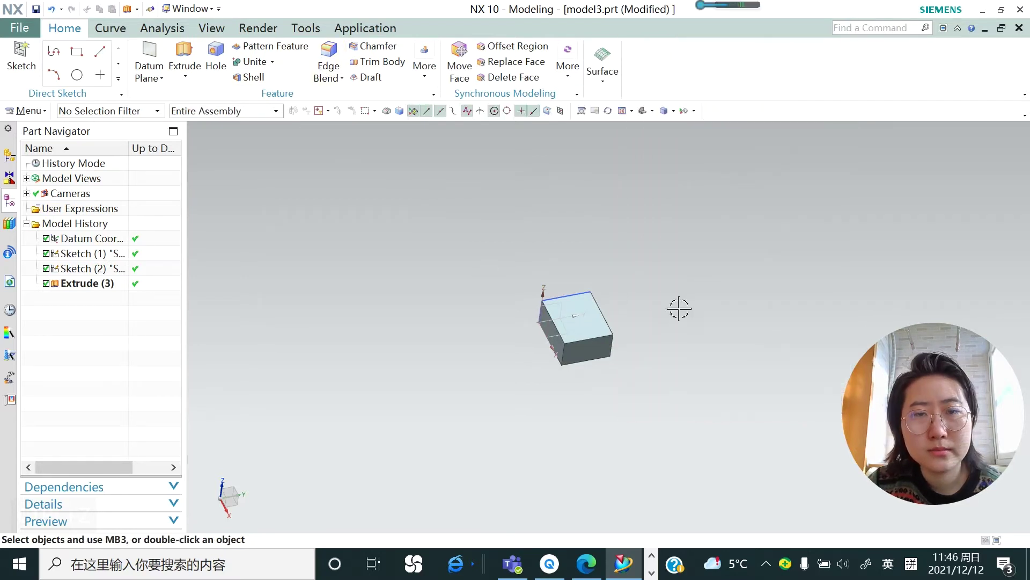
click(24, 110)
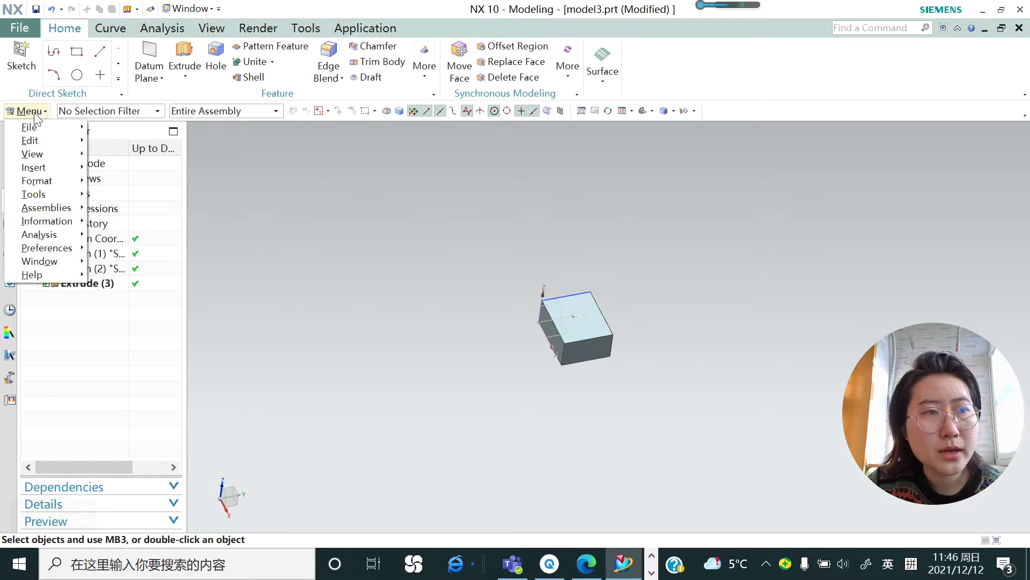
mouse_move(43, 170)
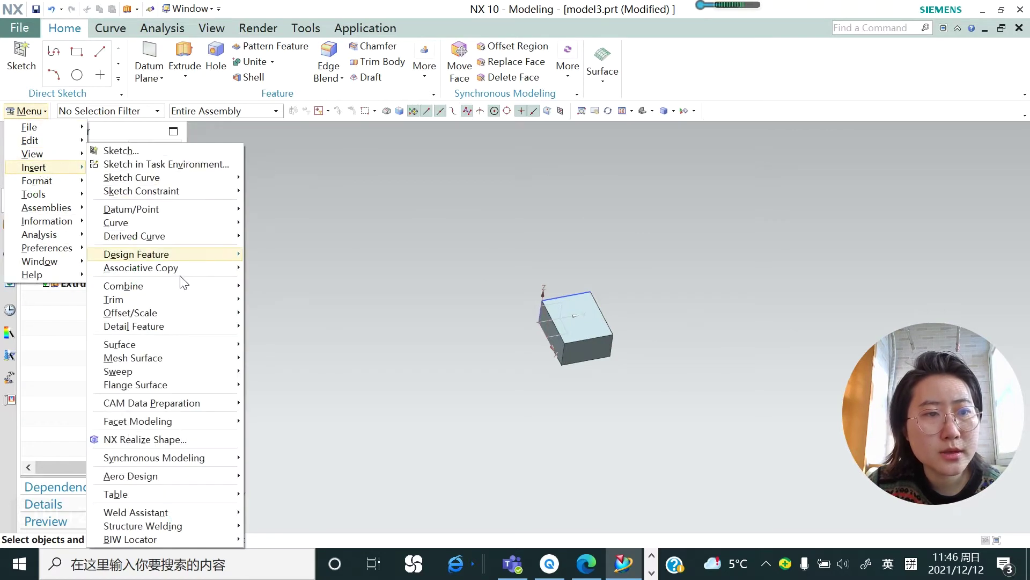
mouse_move(165, 346)
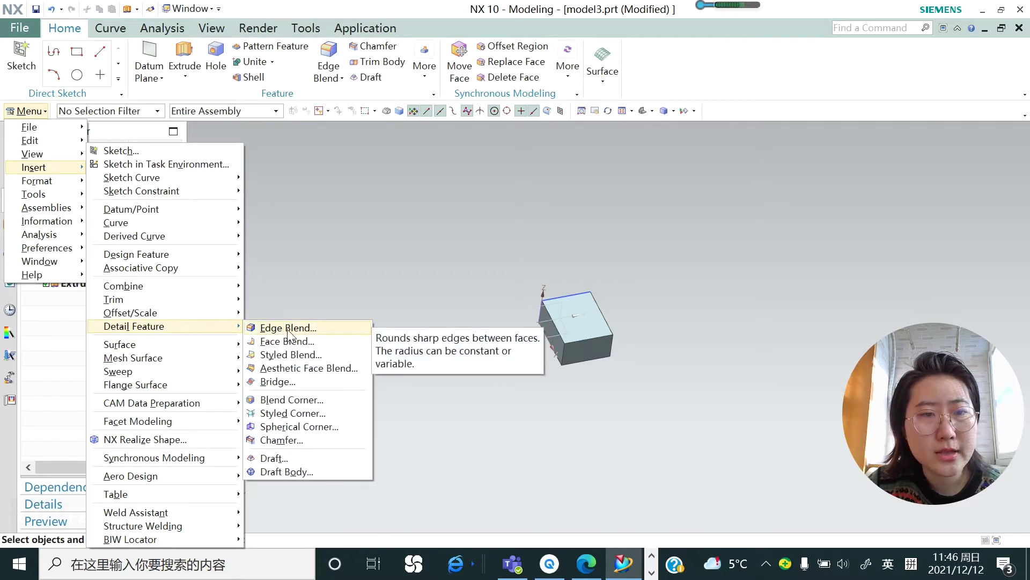
click(385, 236)
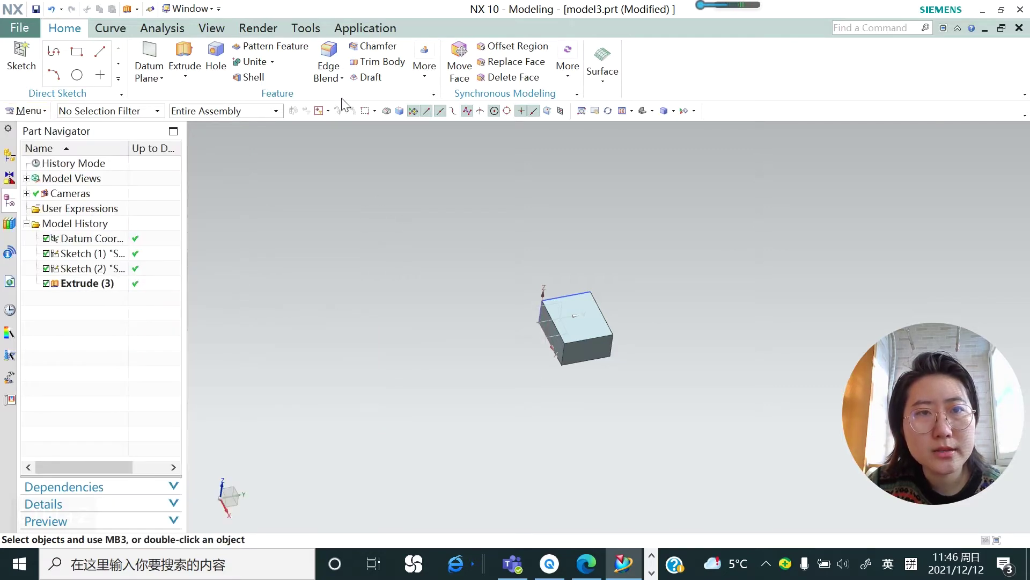
Start an edge blend with G1 (Tangent) continuity on the block's top edge along the extrusion direction, with a 10 mm radius
click(330, 74)
click(357, 95)
drag(679, 11, 287, 14)
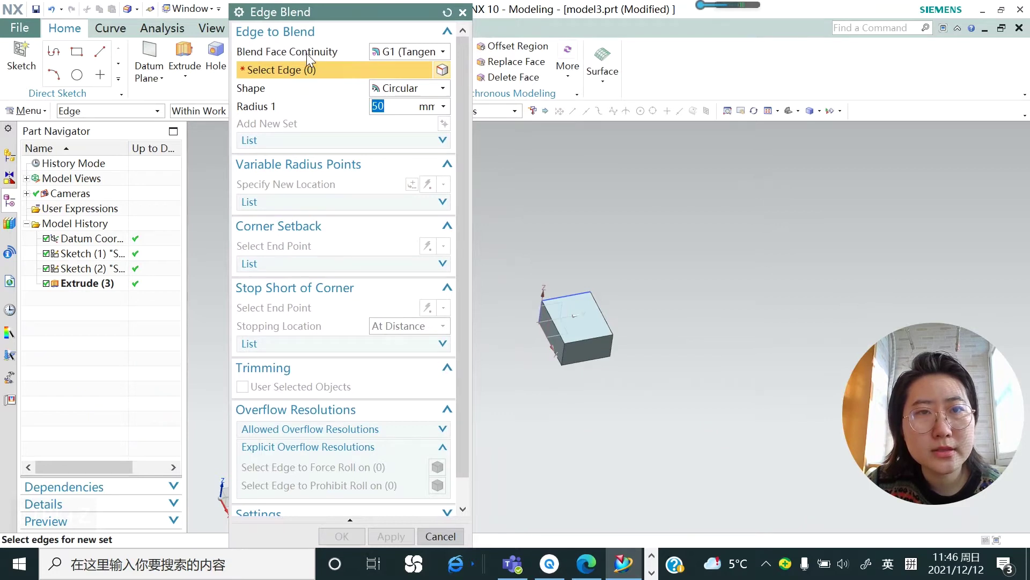
click(445, 51)
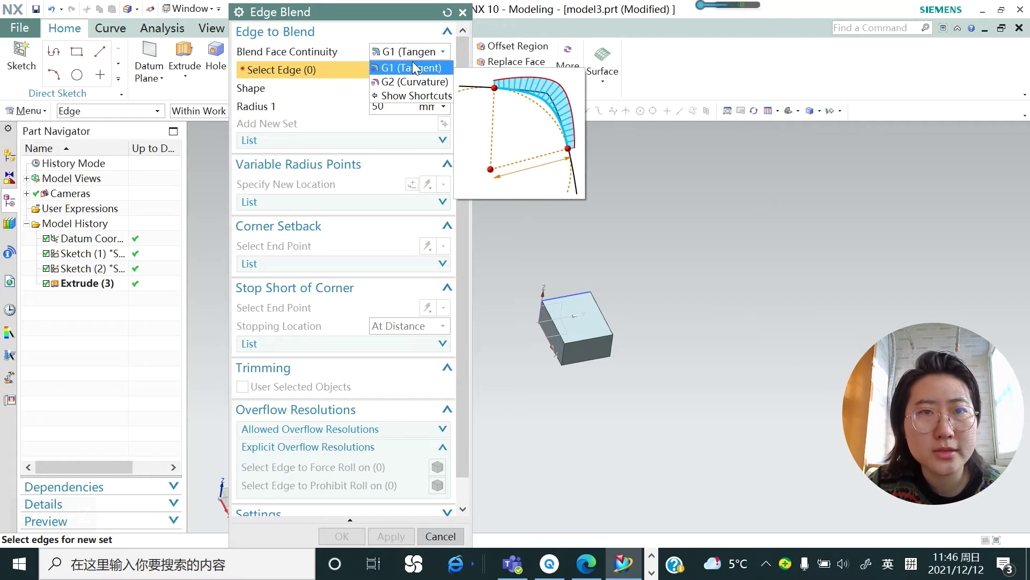
click(406, 39)
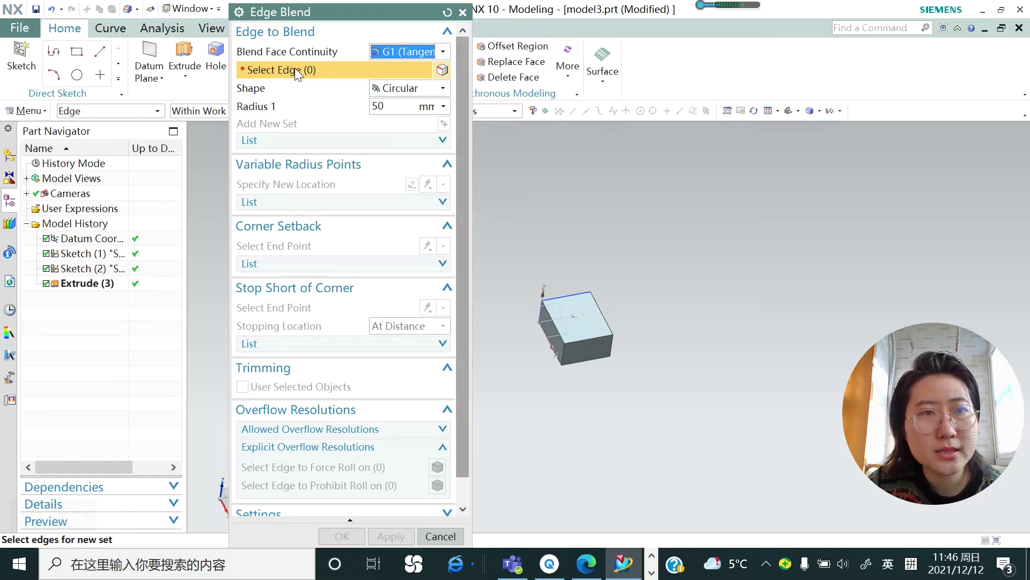
scroll(522, 340, up, 2)
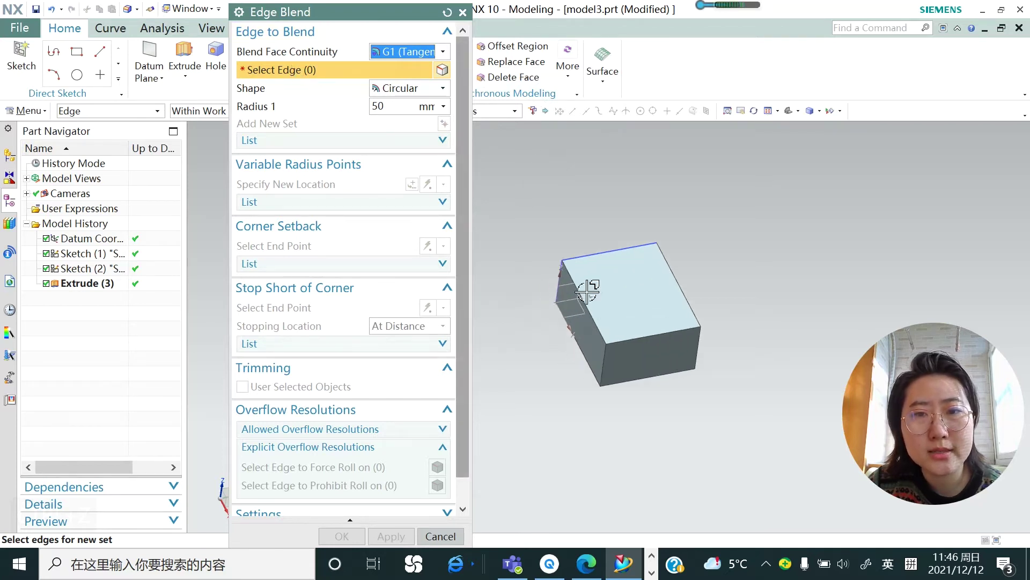
click(578, 276)
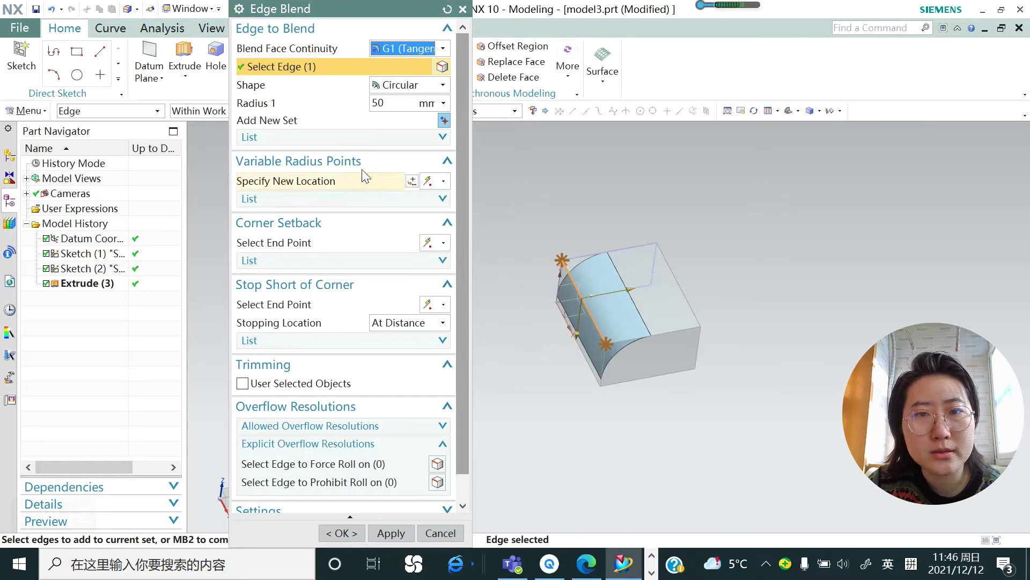
double_click(375, 103)
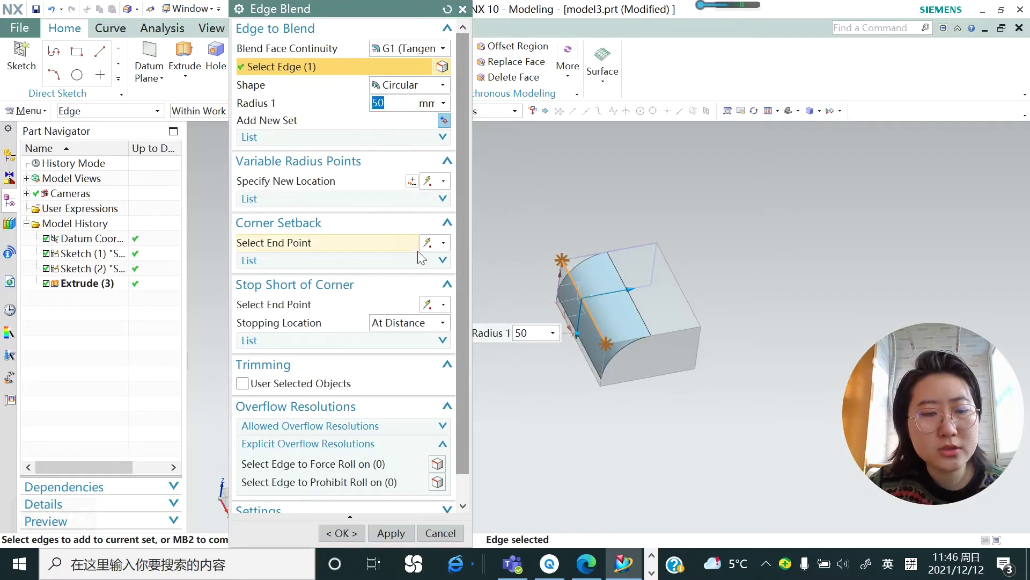
text(10)
key(Return)
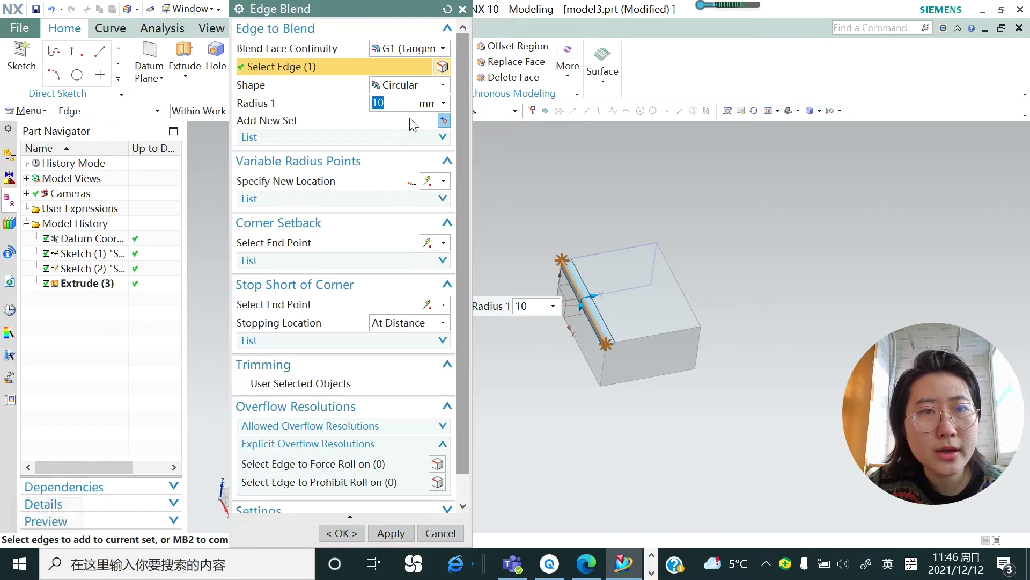
Add a second blend set on the adjoining top front edge with a circular shape and a 20 mm radius
click(443, 121)
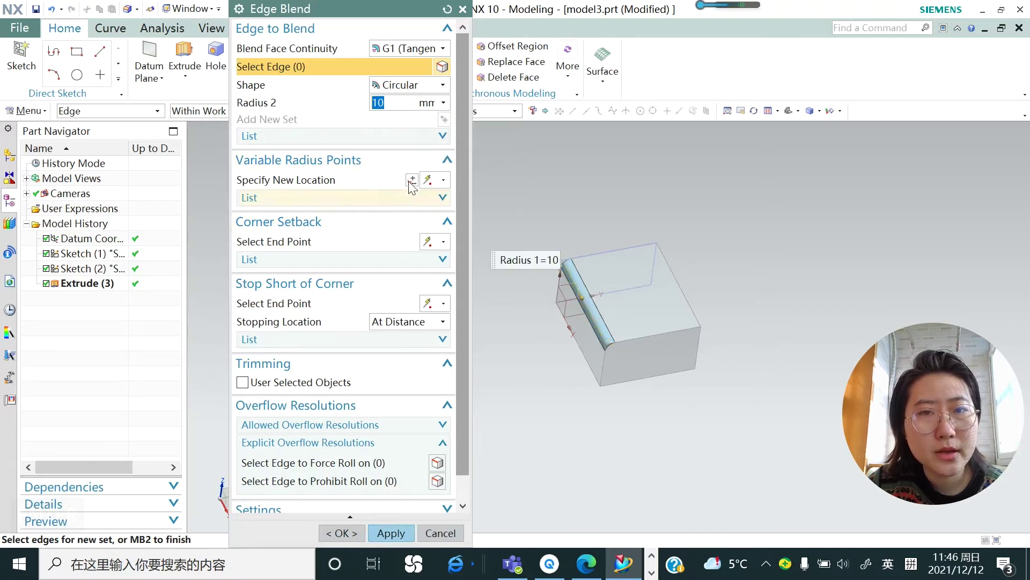
text(20)
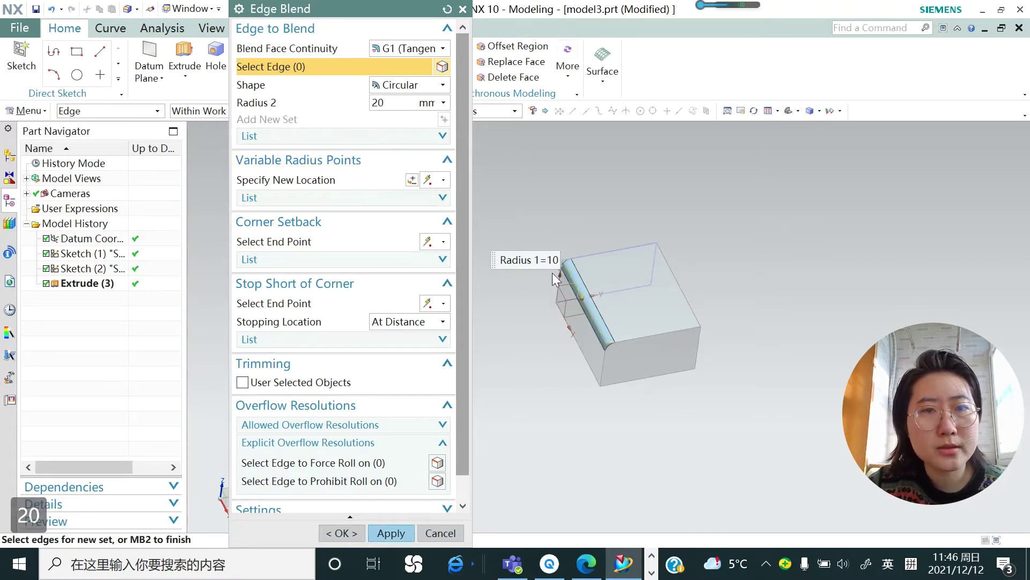
click(636, 335)
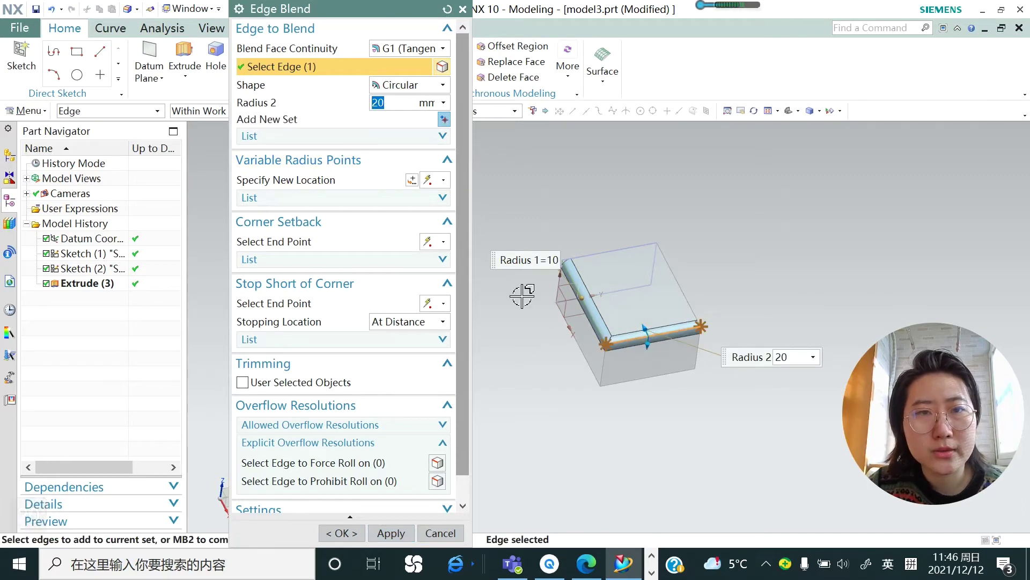
click(426, 86)
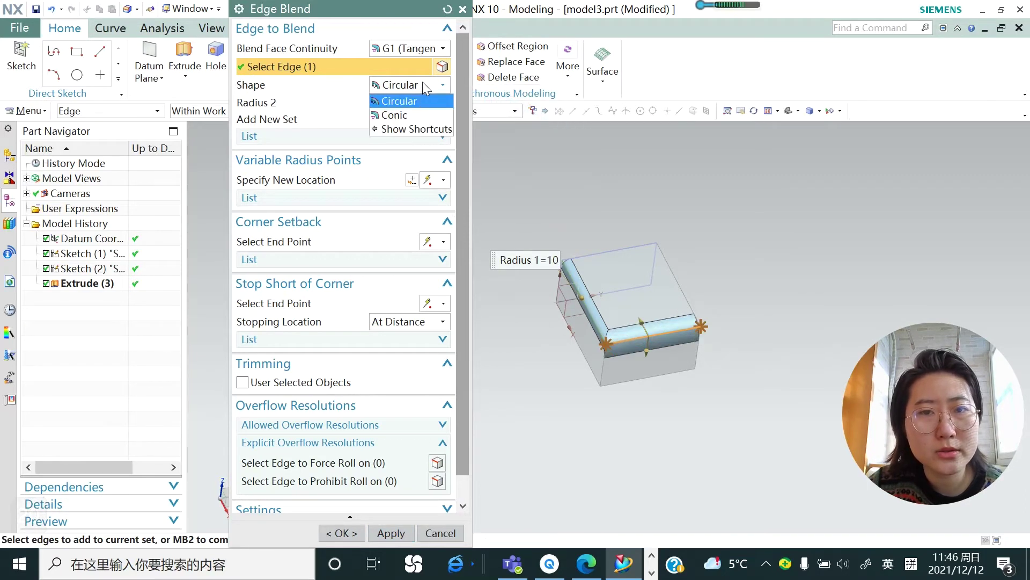
click(404, 95)
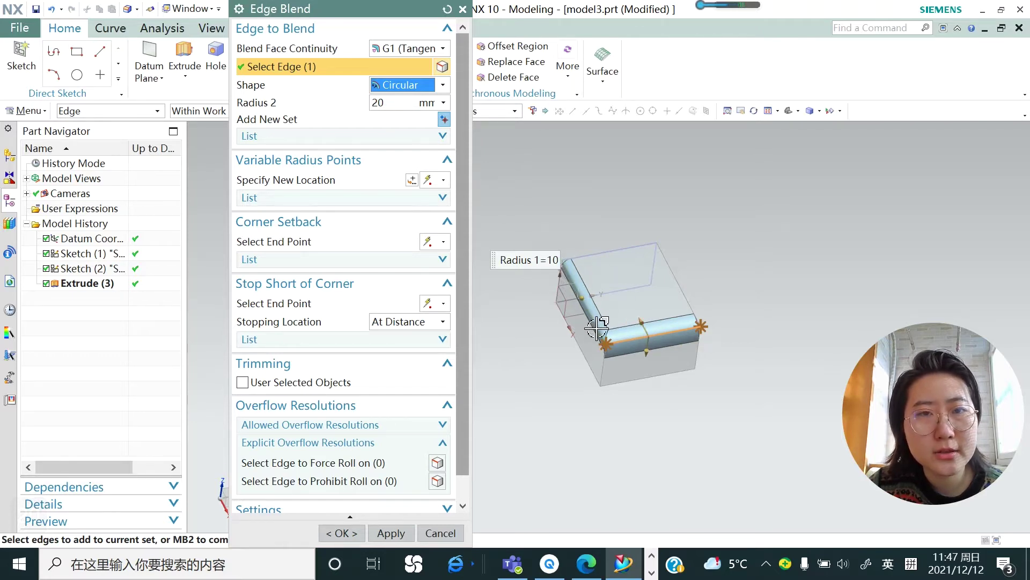
Add a third blend set on the vertical edge below the shared corner, circular in shape with a 50 mm radius
click(444, 121)
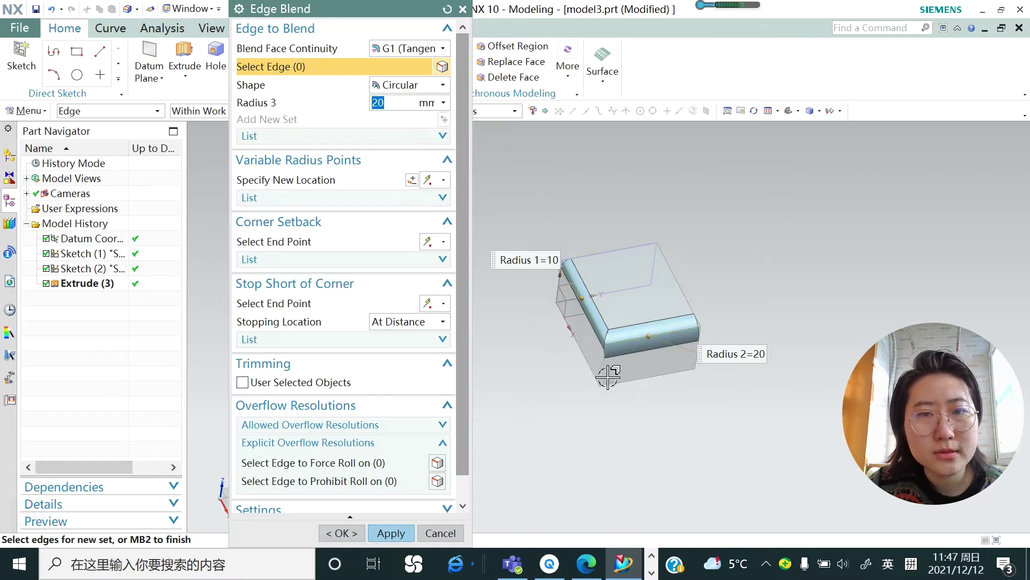
text(50)
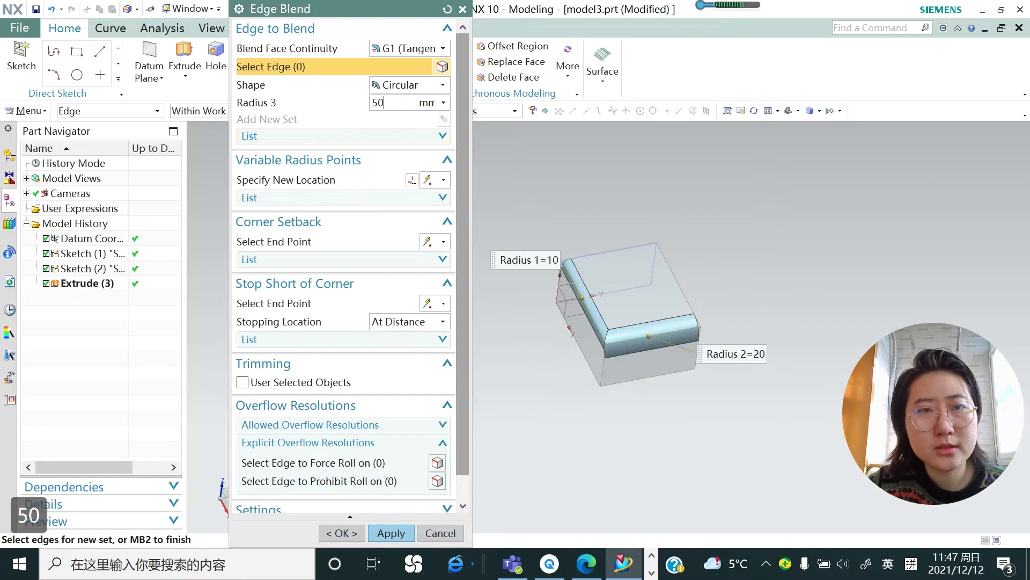
click(587, 387)
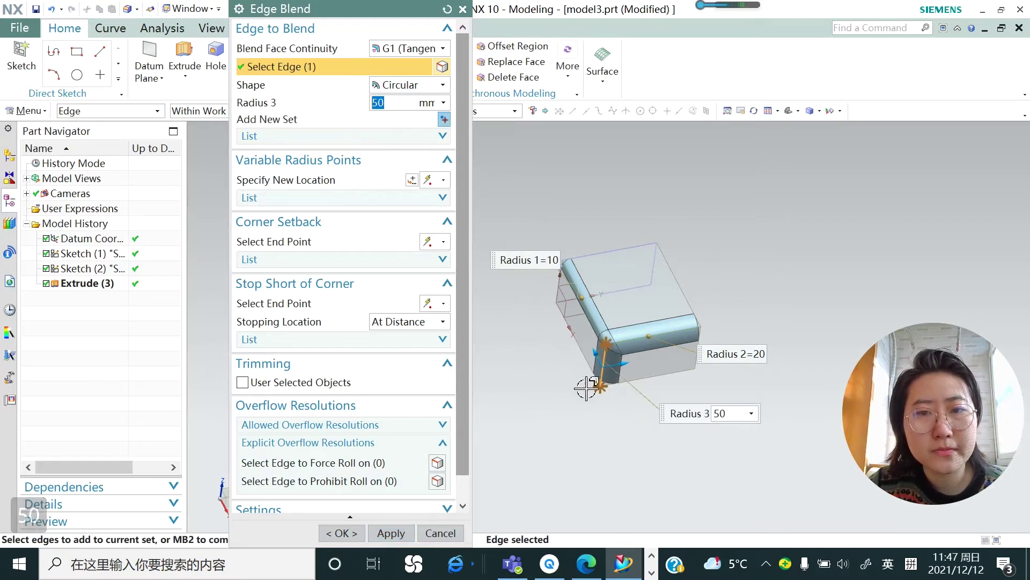
click(406, 84)
click(398, 101)
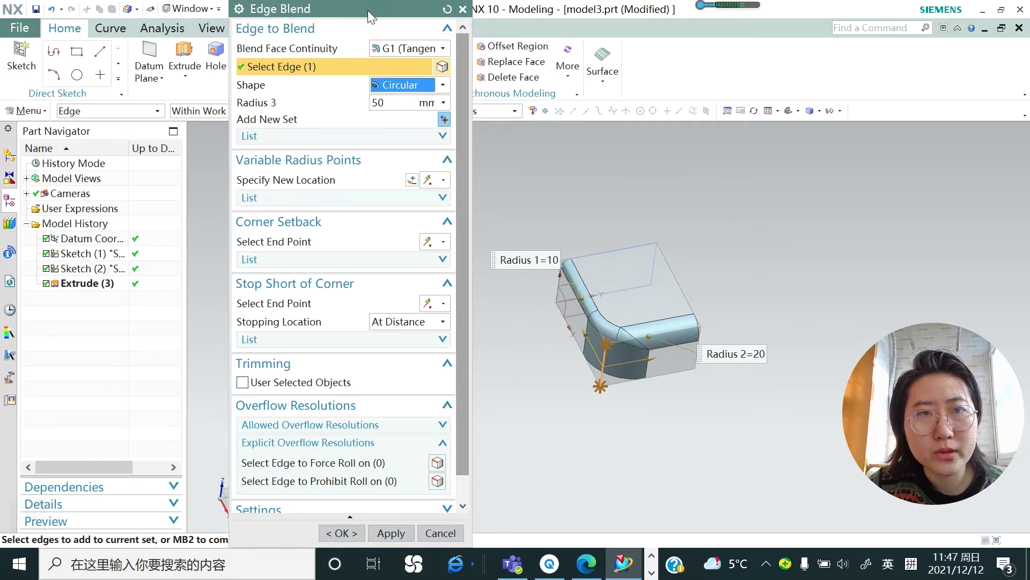
Add 5 mm corner setbacks at the vertex where the three blended edges meet, and apply the edge blend
middle_drag(588, 321, 607, 320)
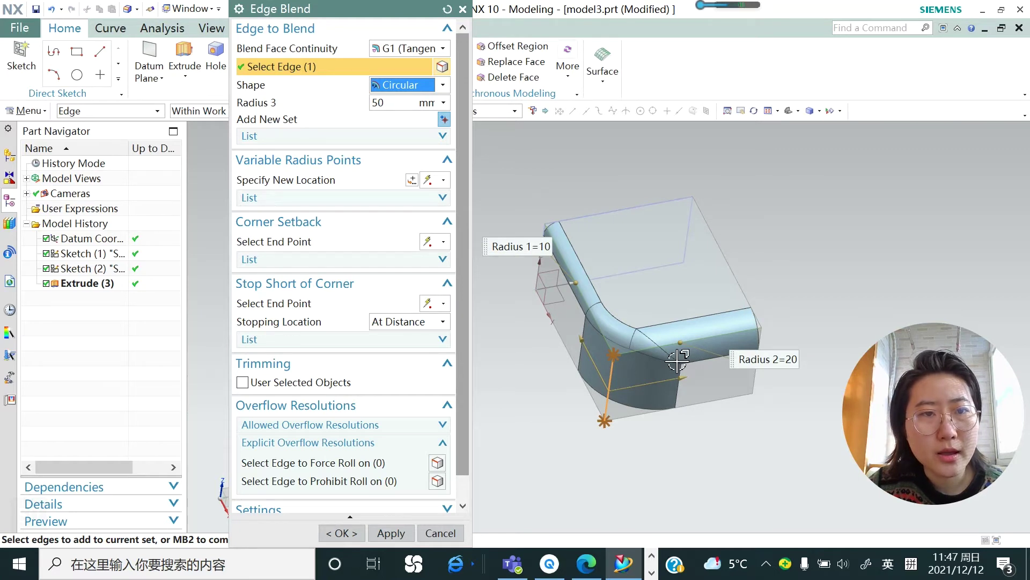
middle_drag(633, 359, 665, 381)
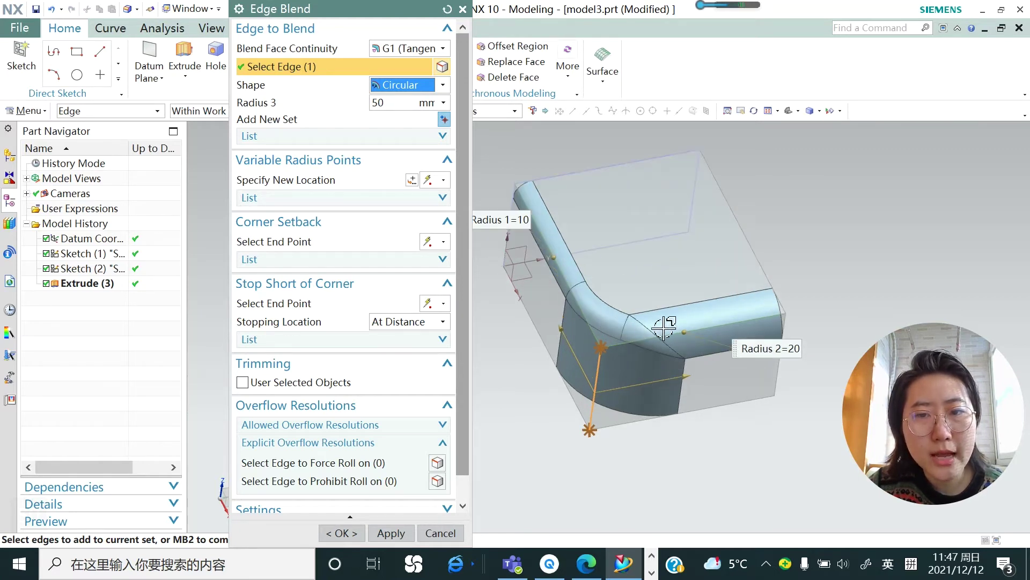
scroll(615, 324, up, 1)
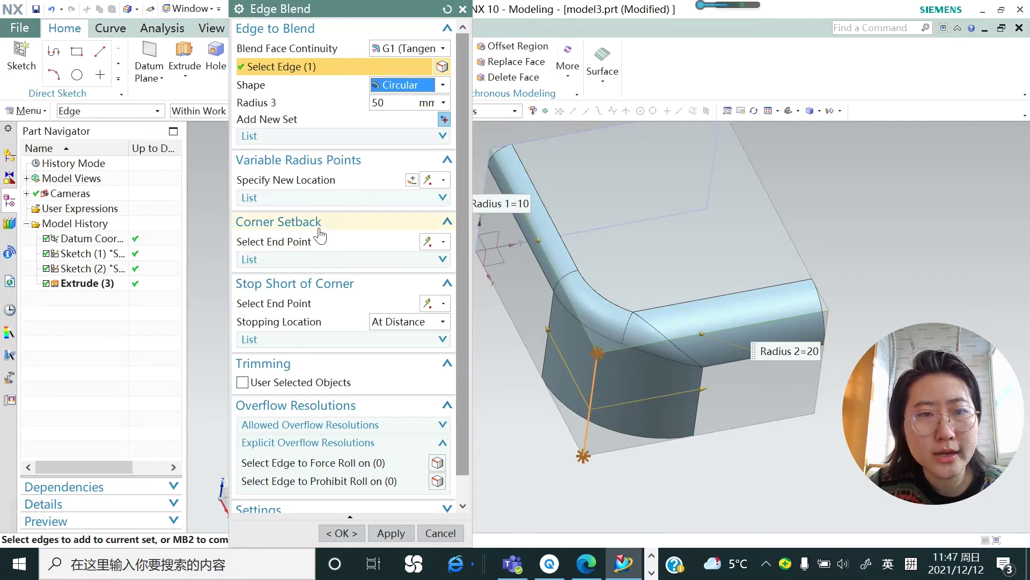
click(429, 243)
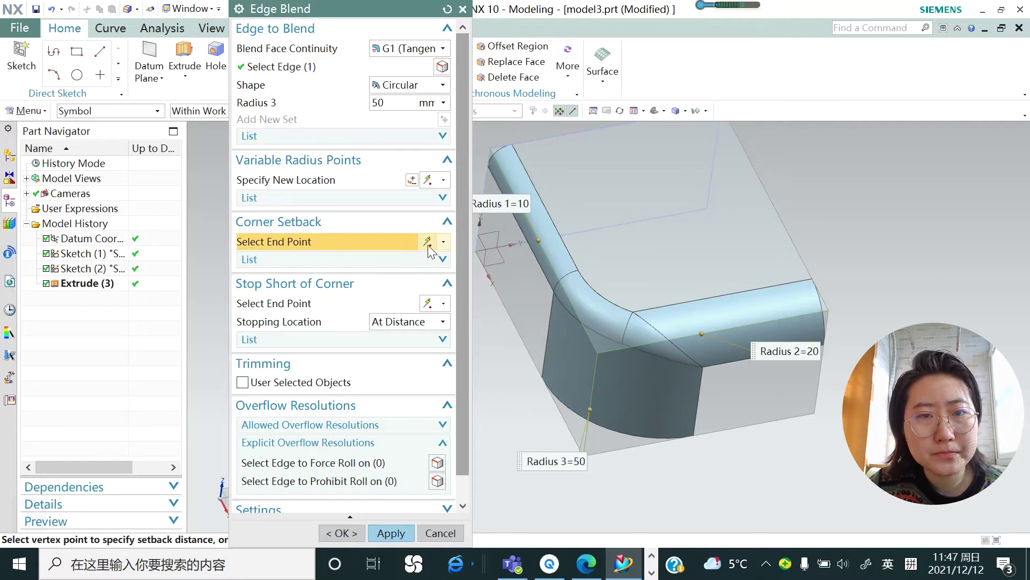
click(597, 352)
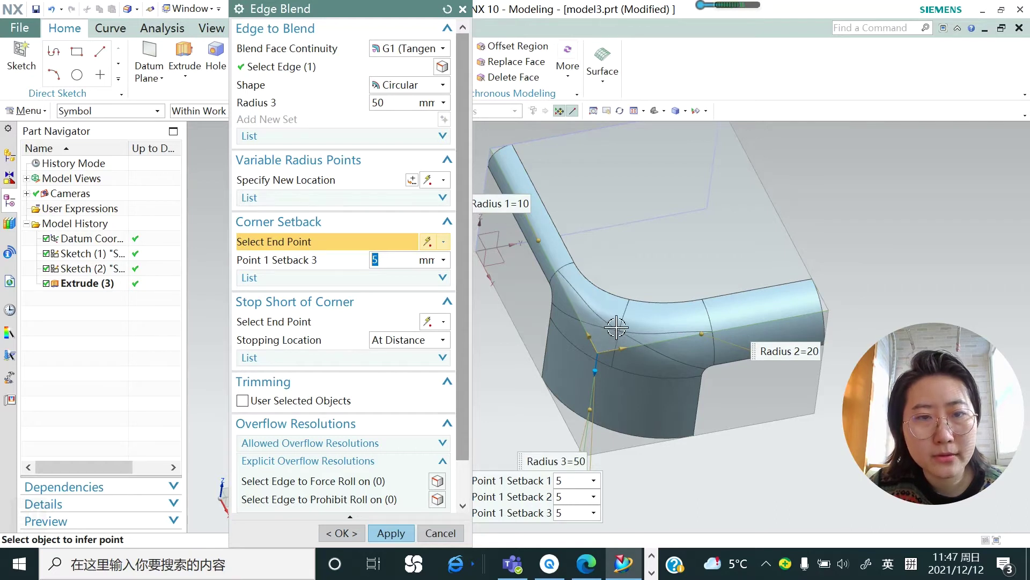
scroll(576, 314, down, 2)
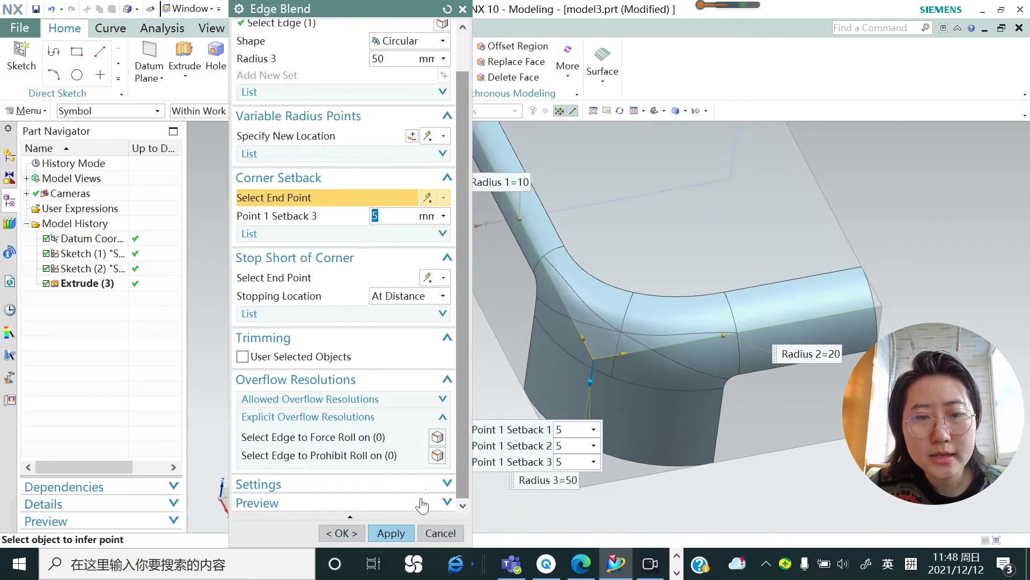
click(392, 533)
scroll(634, 387, up, 3)
middle_drag(646, 409, 719, 340)
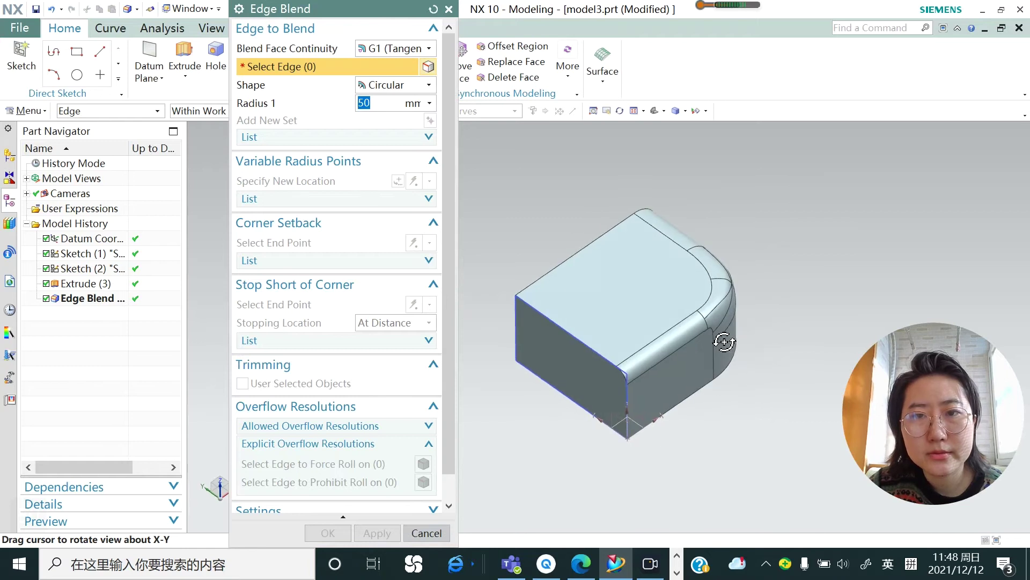
click(449, 9)
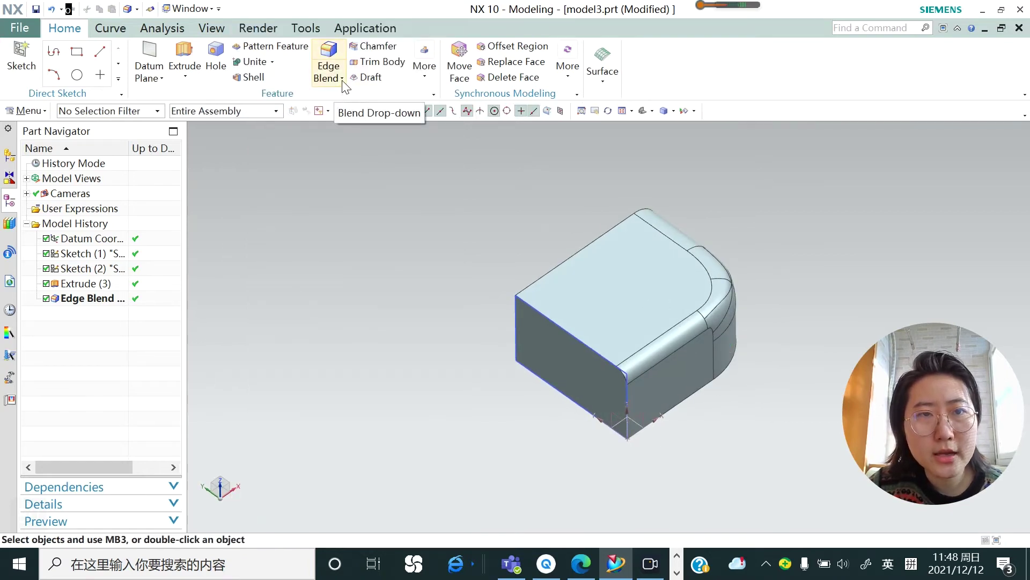
Start a face blend of type Two Defining Face Chains and define the block's side face beside the sketched end face as chain 1
click(342, 80)
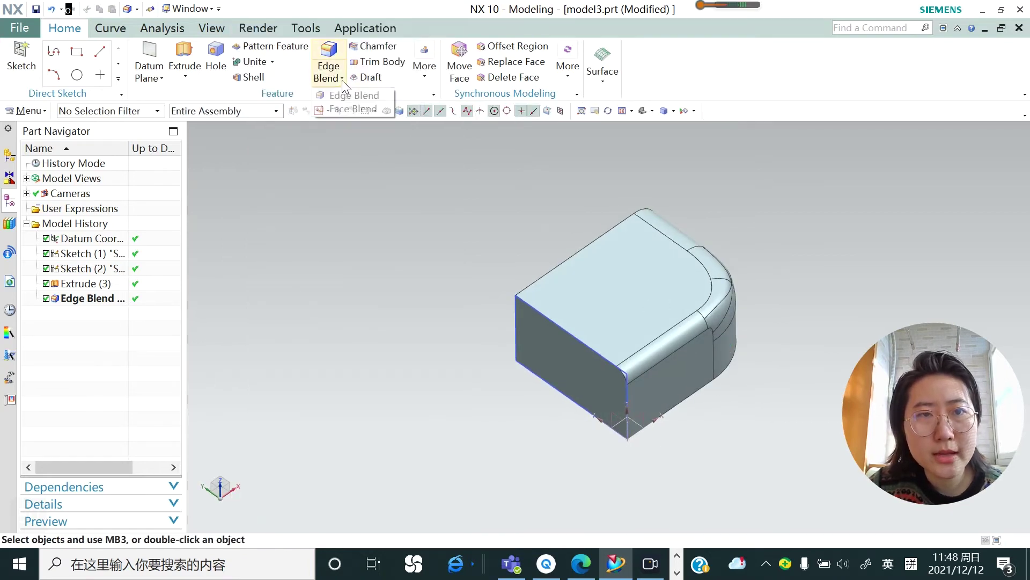
click(348, 110)
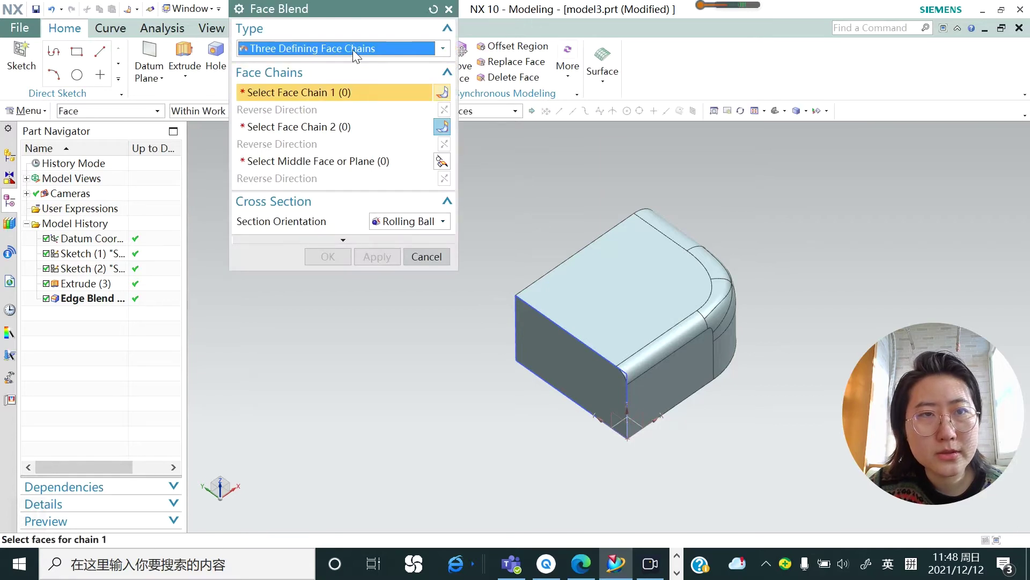
click(443, 49)
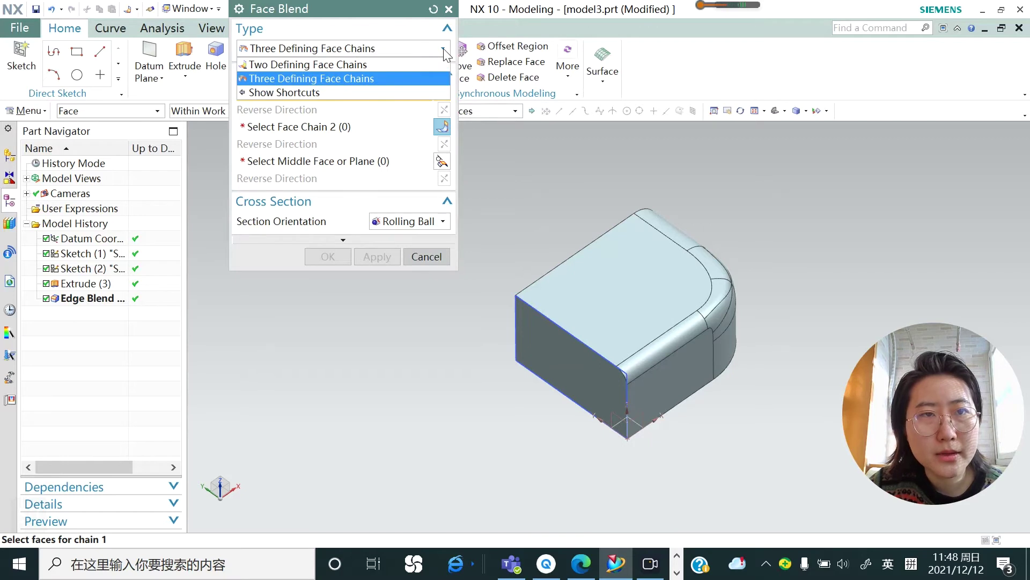
click(346, 66)
scroll(495, 368, up, 2)
middle_drag(514, 365, 595, 308)
click(599, 306)
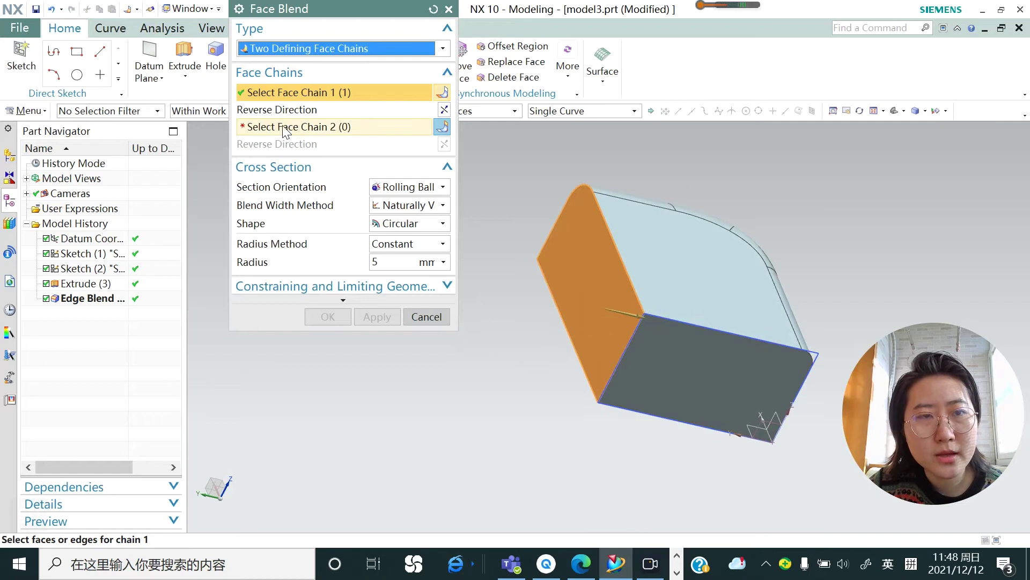
click(666, 359)
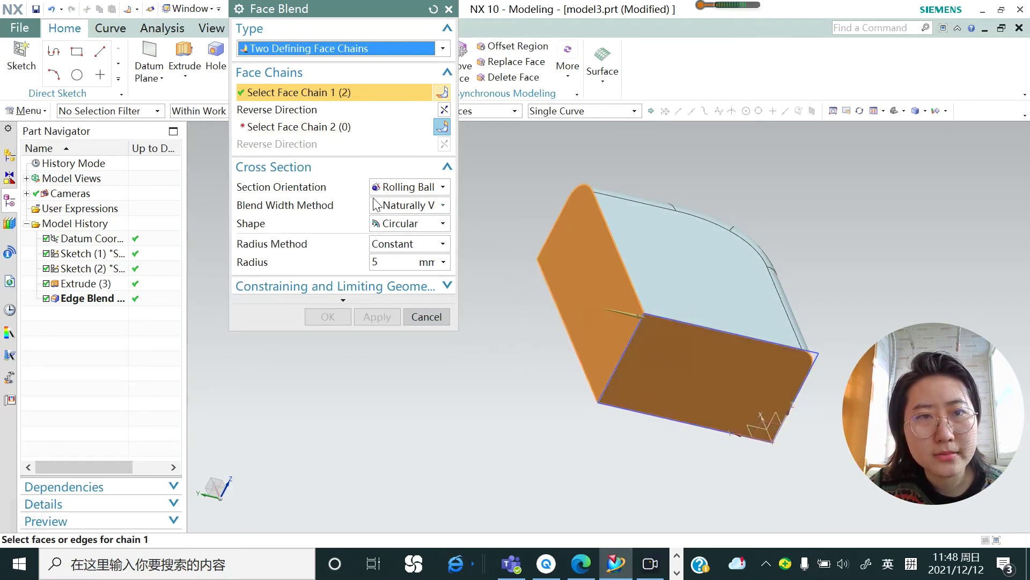
shift+click(690, 356)
Use the adjoining sketched end face as face chain 2, set the blend radius to 10 mm, and apply the face blend
click(279, 130)
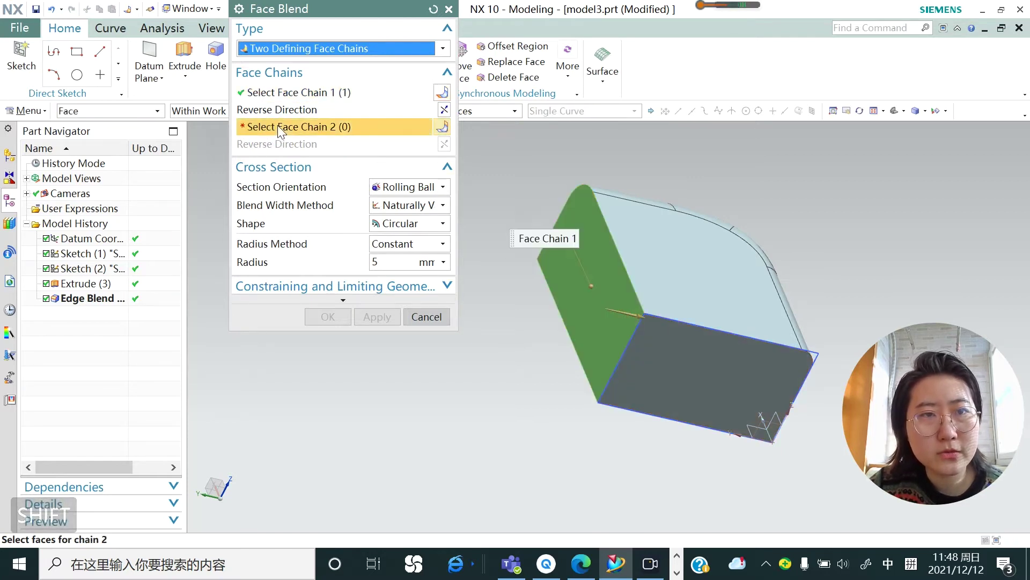
click(668, 370)
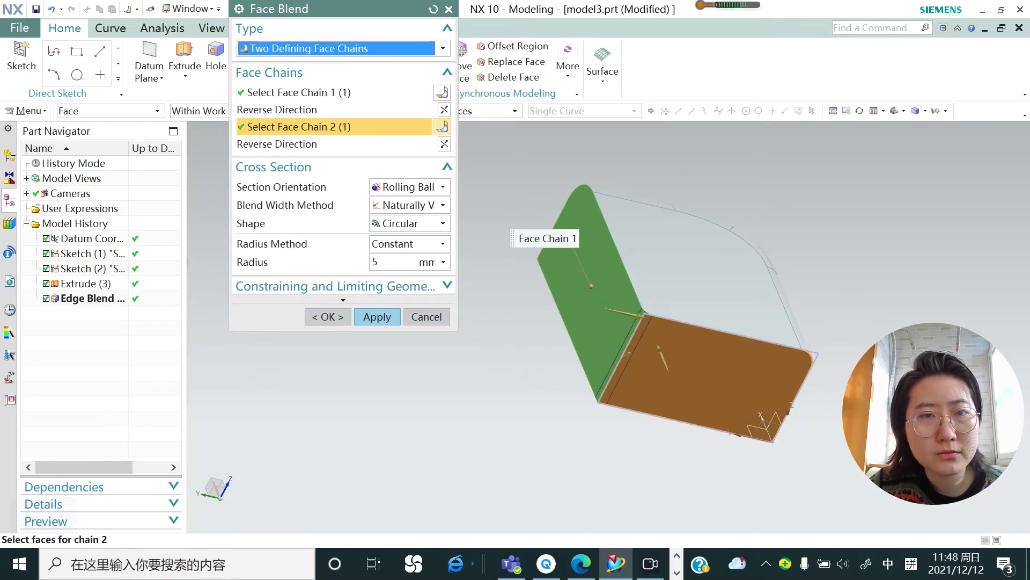
text(10)
key(Return)
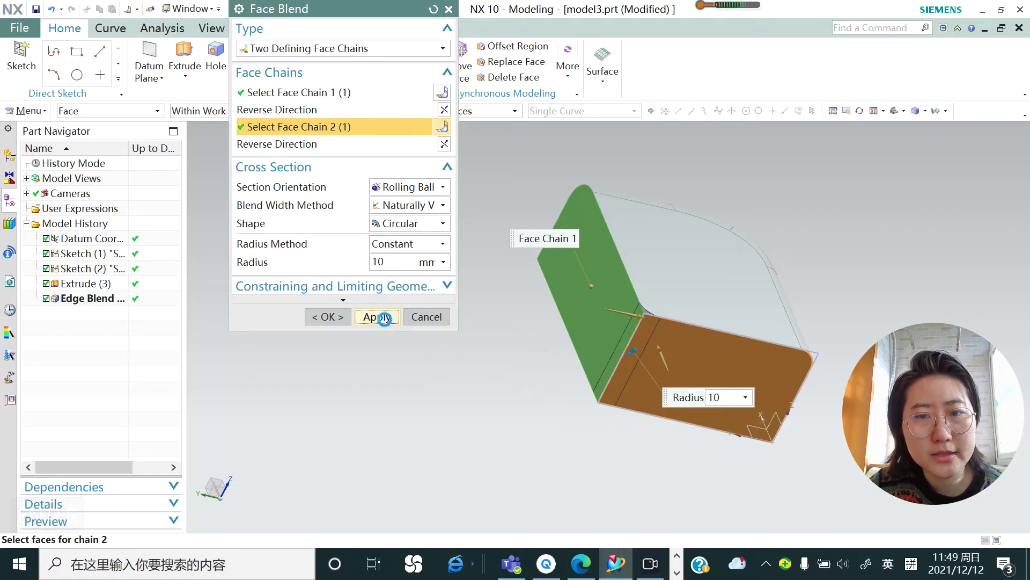
click(376, 317)
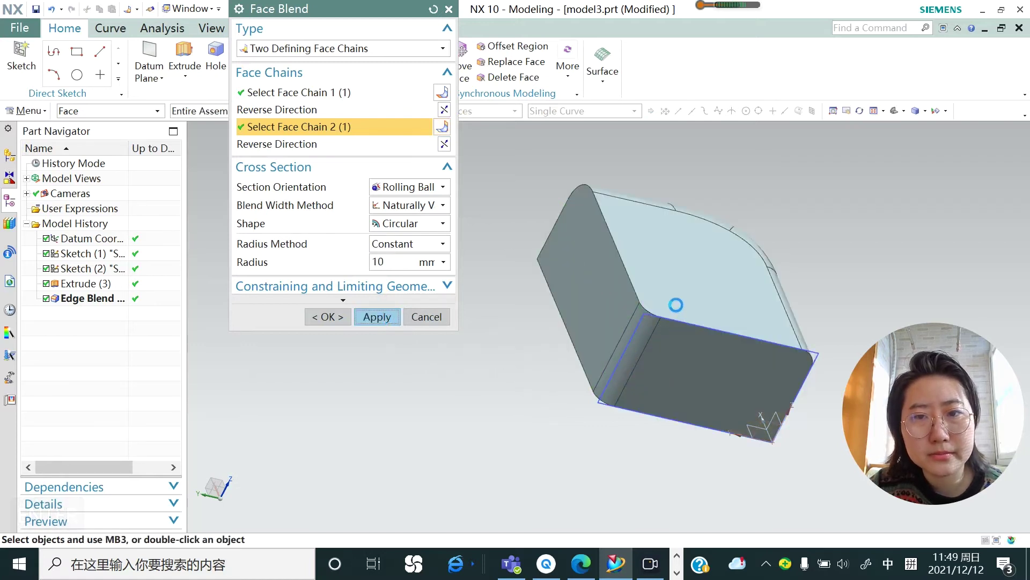
Sketch a rectangle about 140 mm wide beside the block, using the block's flat end face as the sketch plane
scroll(676, 304, up, 5)
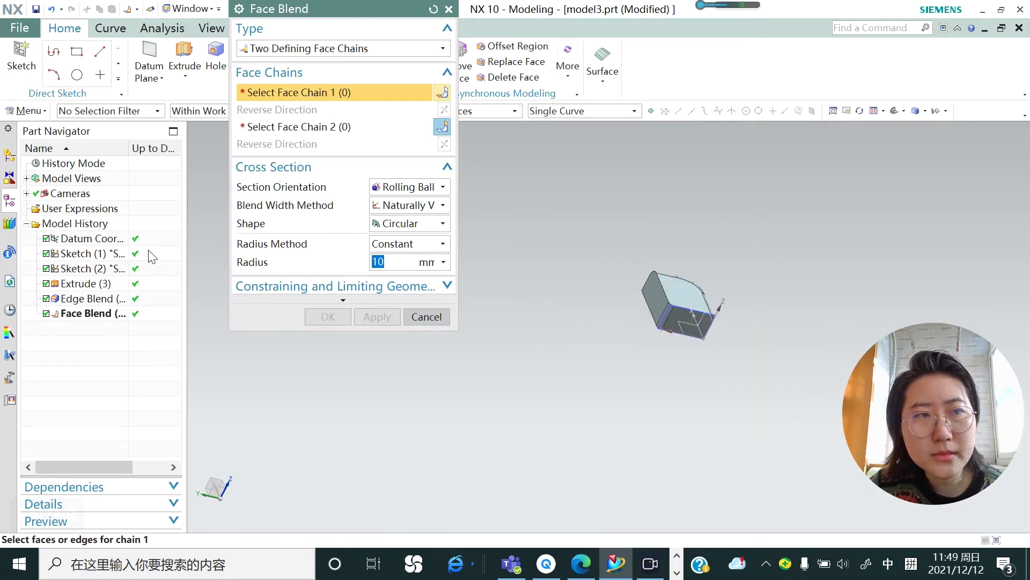
click(21, 55)
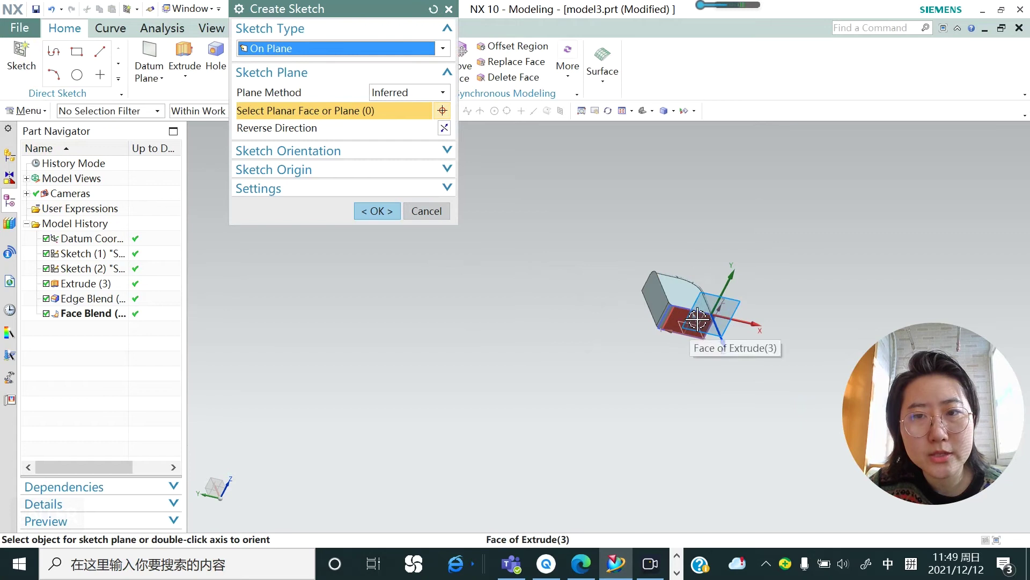
click(697, 320)
click(77, 51)
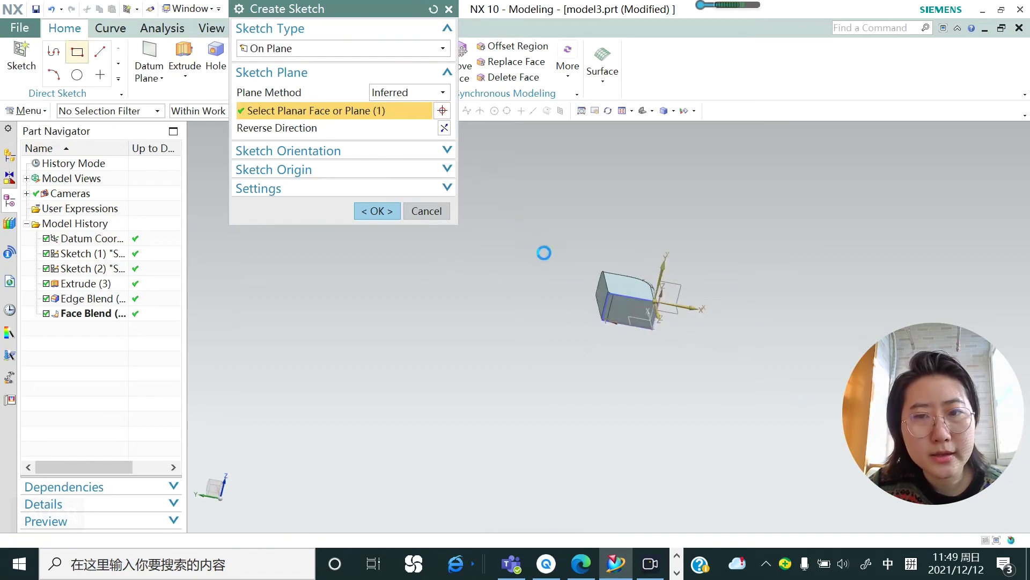
click(465, 353)
click(535, 309)
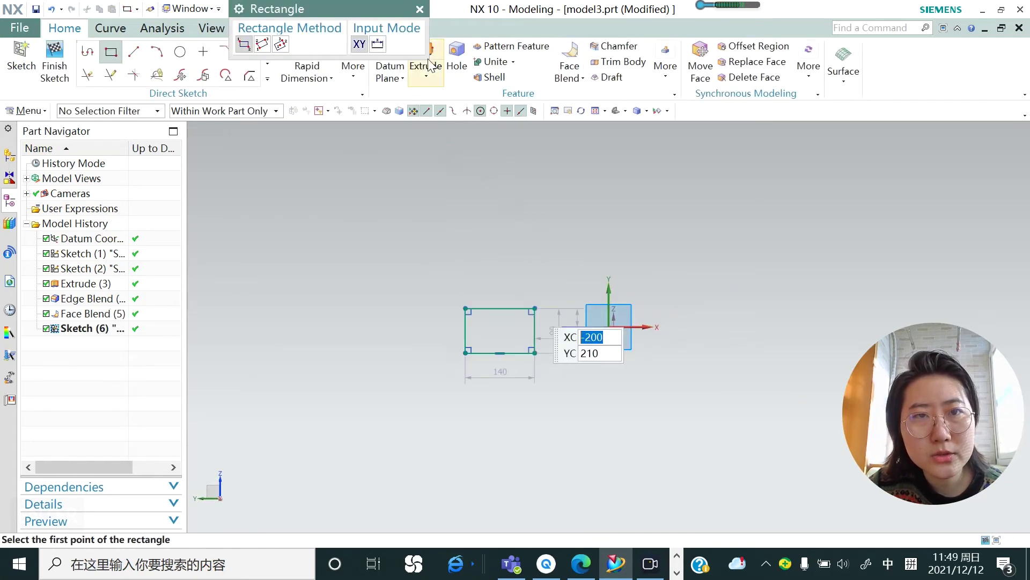
Extrude the new rectangle from 0 to 130 mm as a second block
click(431, 60)
middle_drag(520, 258, 558, 309)
click(376, 387)
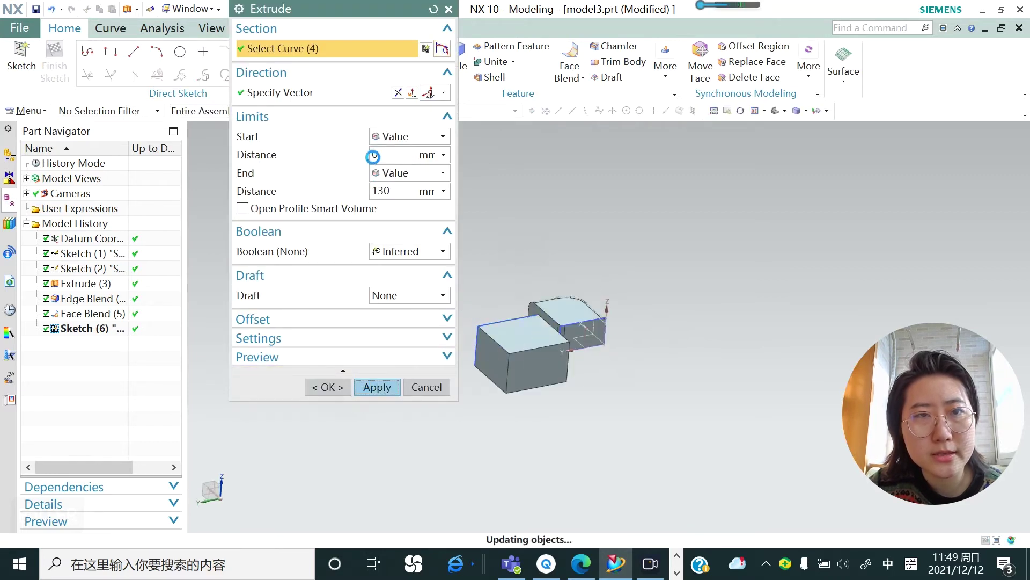
click(449, 9)
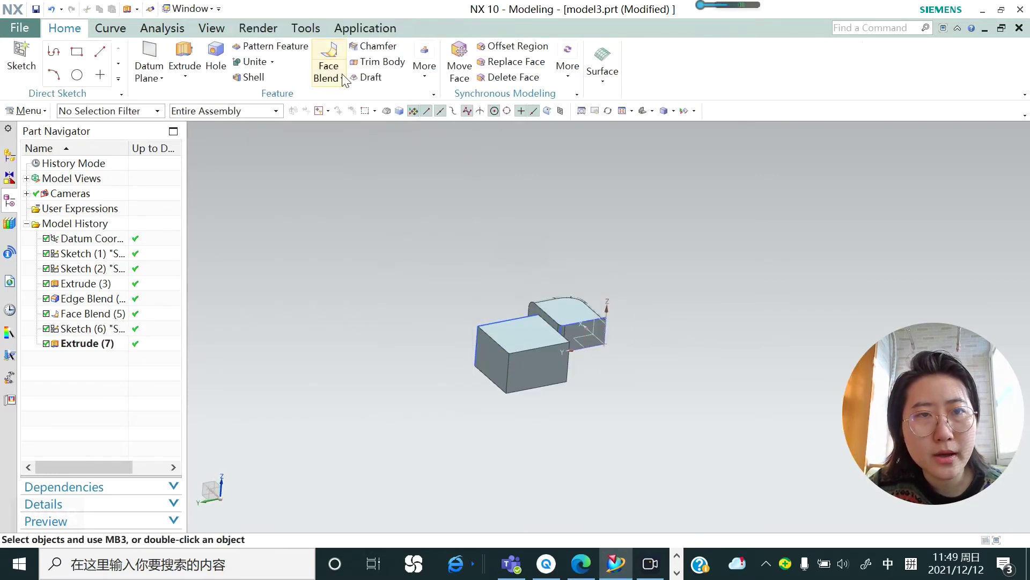
Start a face blend of type Three Defining Face Chains with only the second block's top face in face chain 1
click(334, 56)
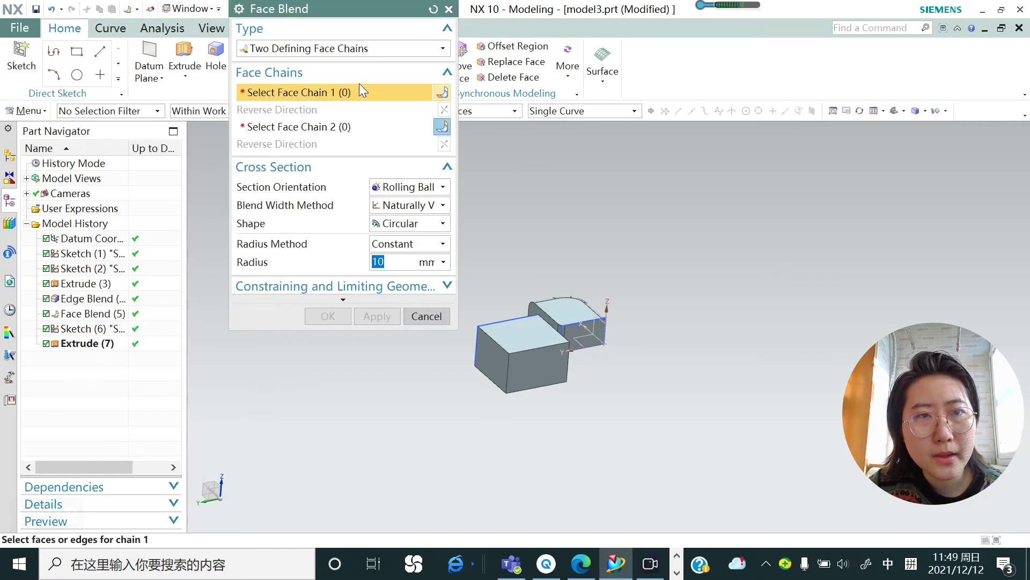
click(437, 49)
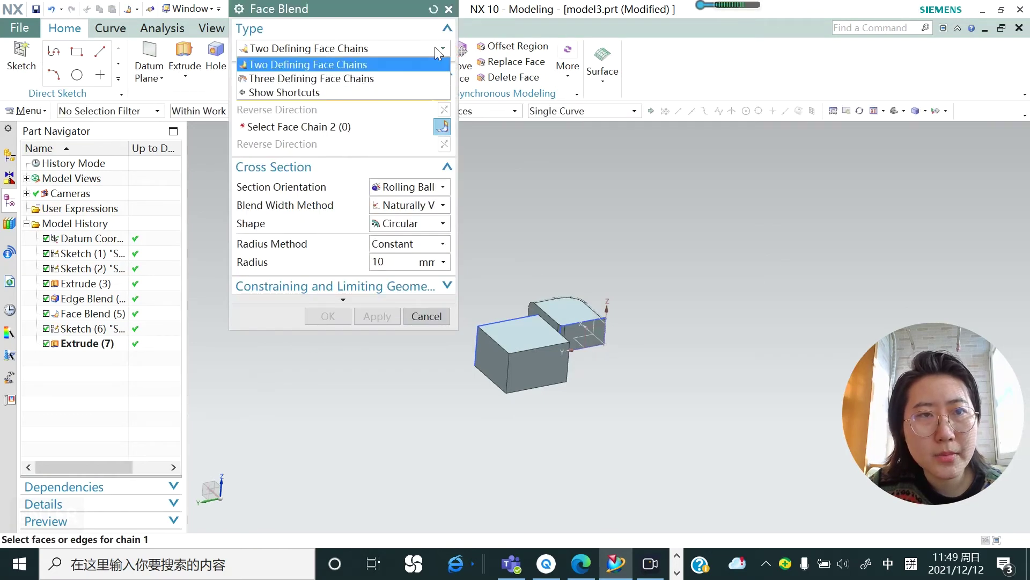
click(325, 84)
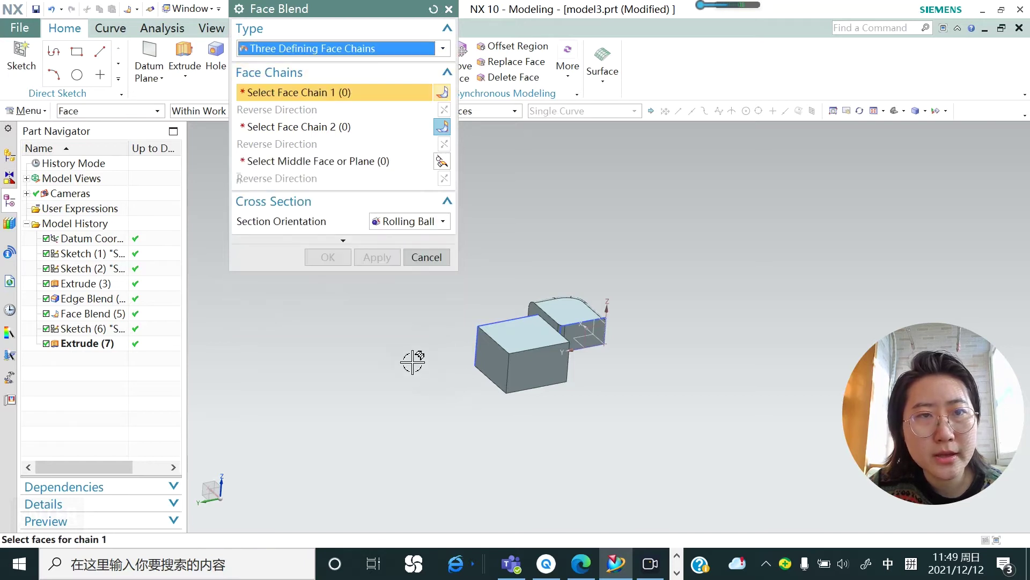
scroll(413, 362, up, 4)
click(607, 303)
middle_drag(552, 361, 542, 290)
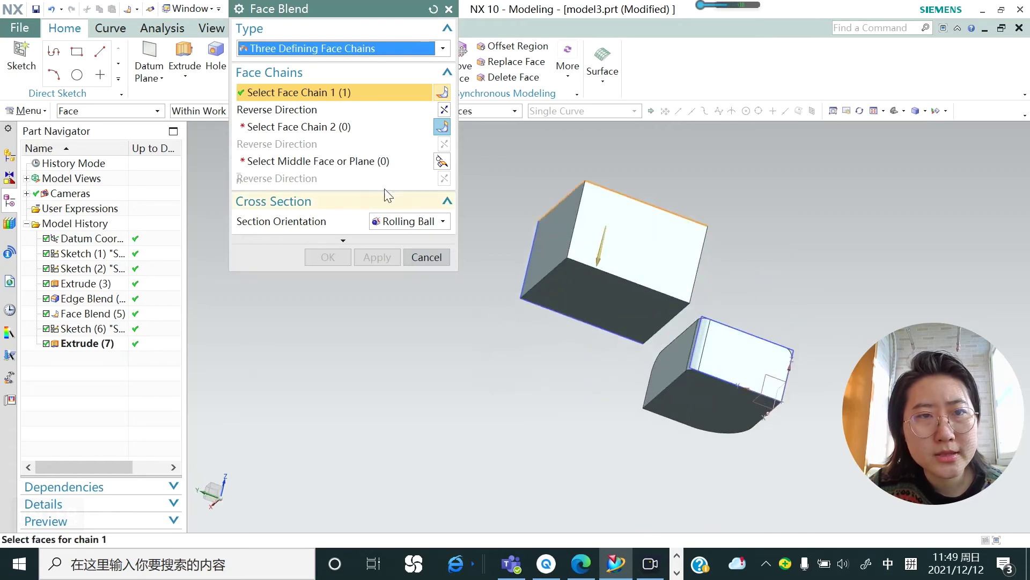
click(588, 288)
middle_drag(453, 315, 456, 315)
shift+click(574, 280)
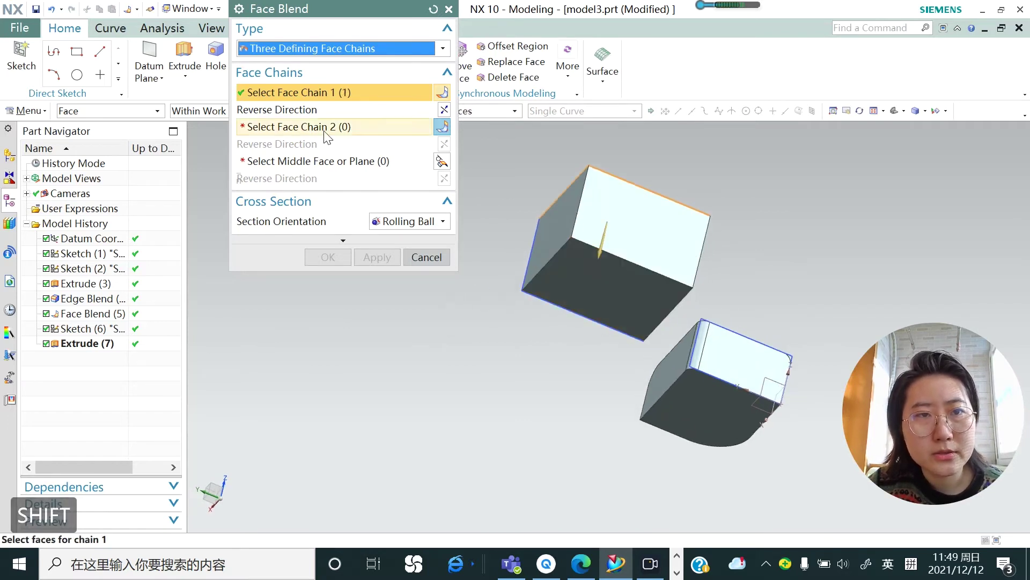
Define the second block's bottom face, opposite the first chain, as face chain 2
click(329, 128)
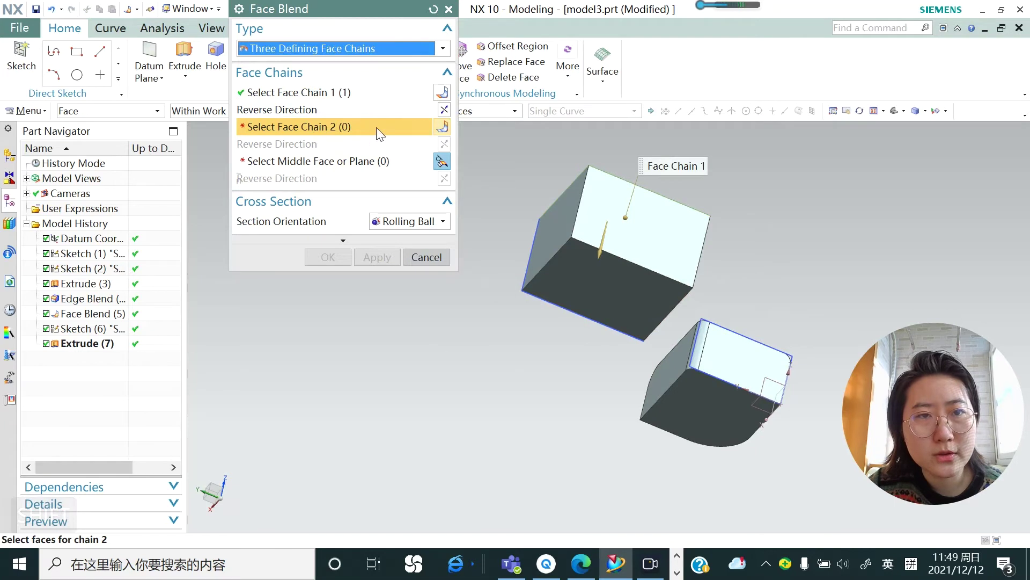
click(587, 267)
middle_drag(564, 276, 520, 247)
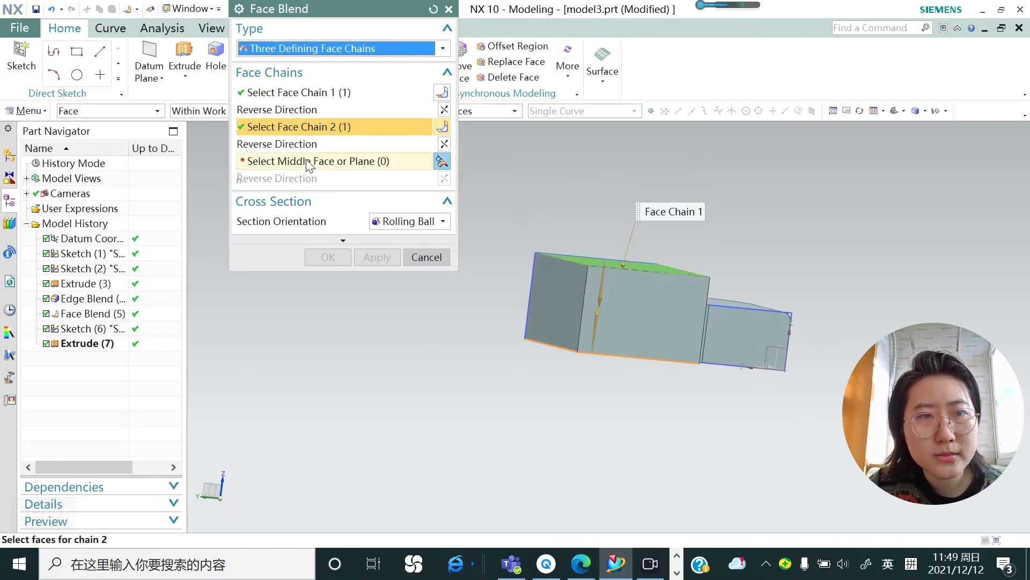
Set the end face between the two chains, opposite the sketched face, as the middle face and apply the face blend
click(324, 160)
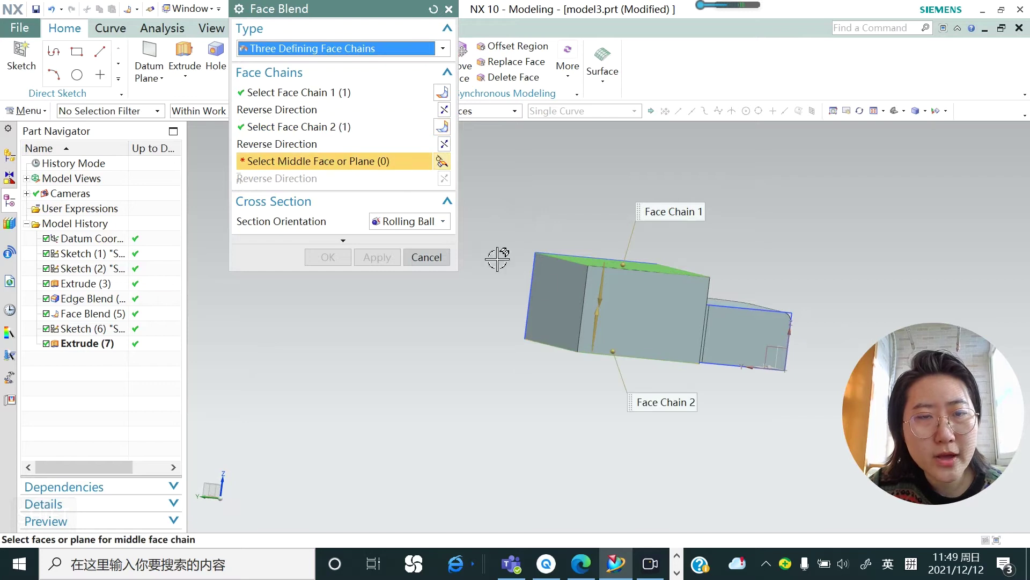
click(641, 292)
middle_drag(605, 277, 562, 224)
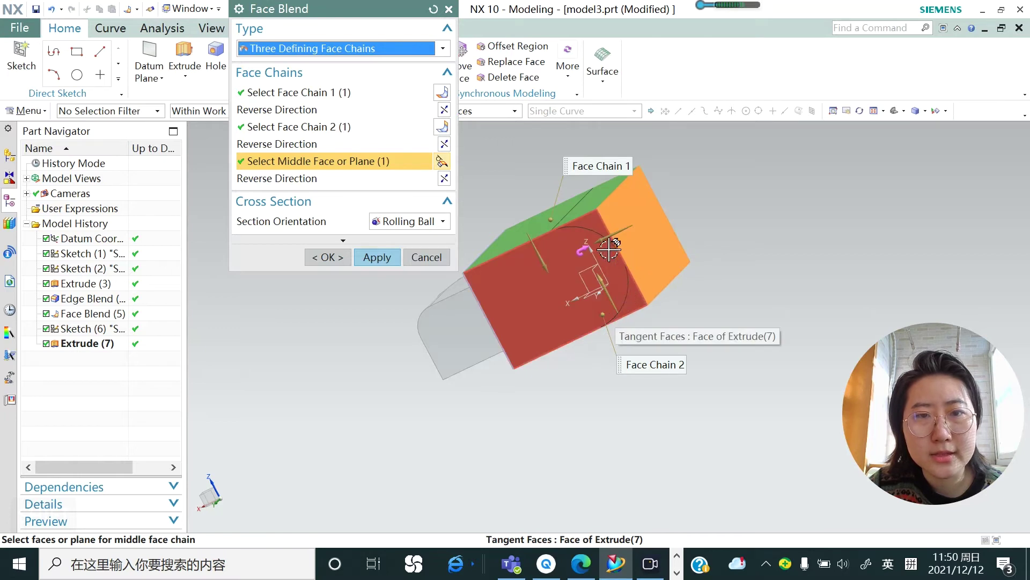
click(373, 261)
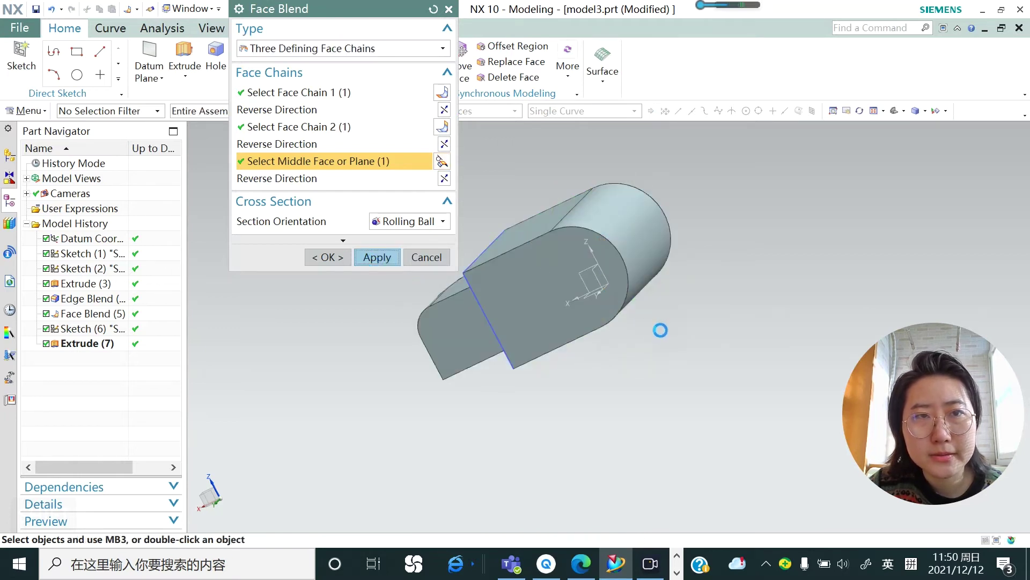
scroll(684, 312, down, 3)
middle_drag(564, 294, 642, 322)
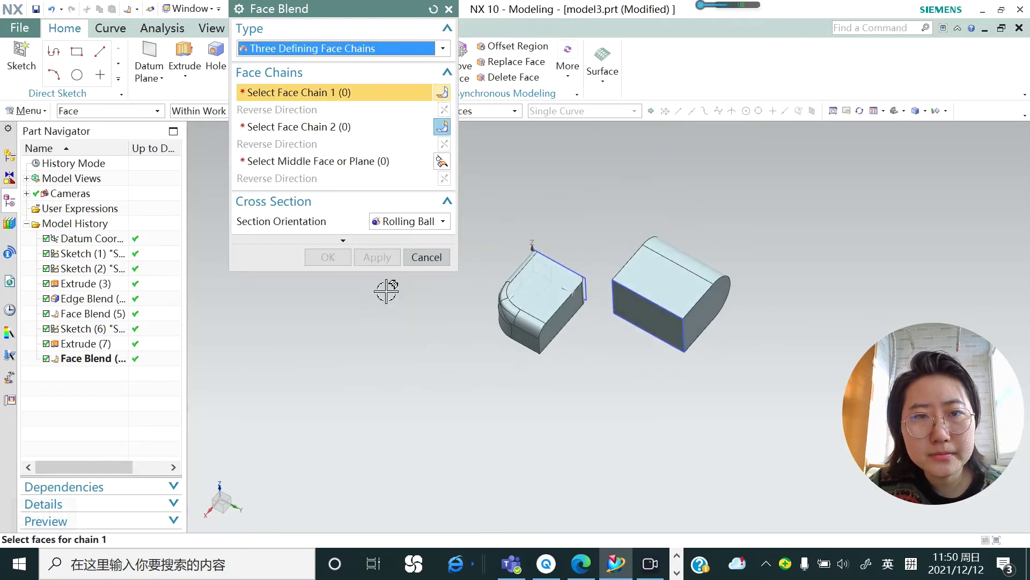
click(426, 258)
Start a circular edge blend with a 10 mm radius on the top edge at the second block's flat end
click(338, 78)
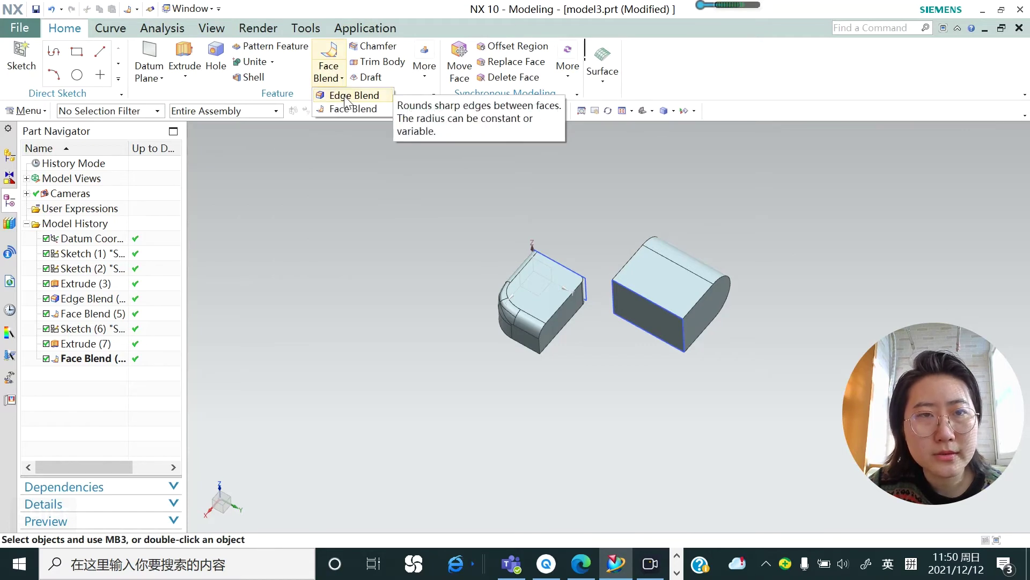
click(346, 97)
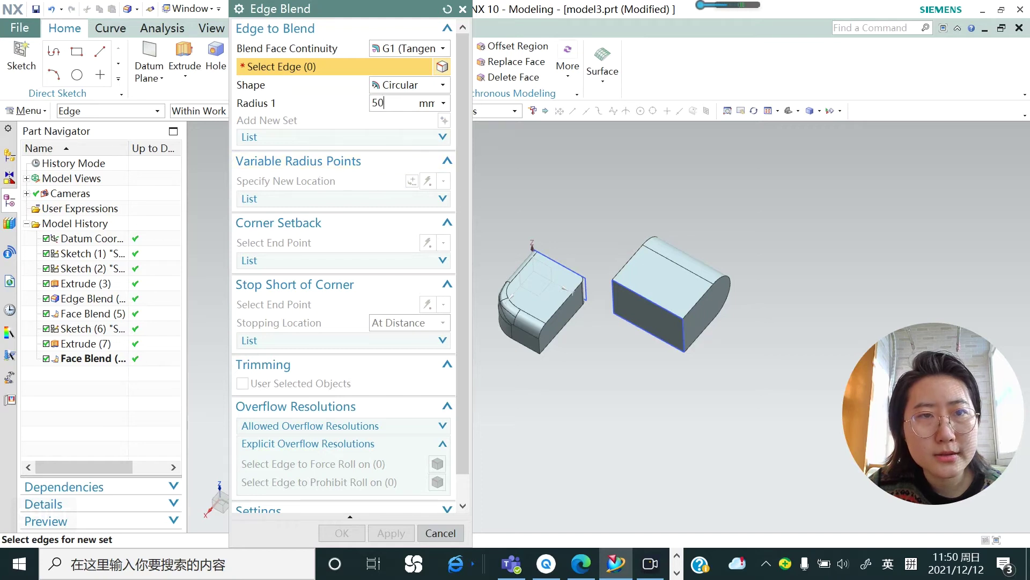
text(10)
key(Return)
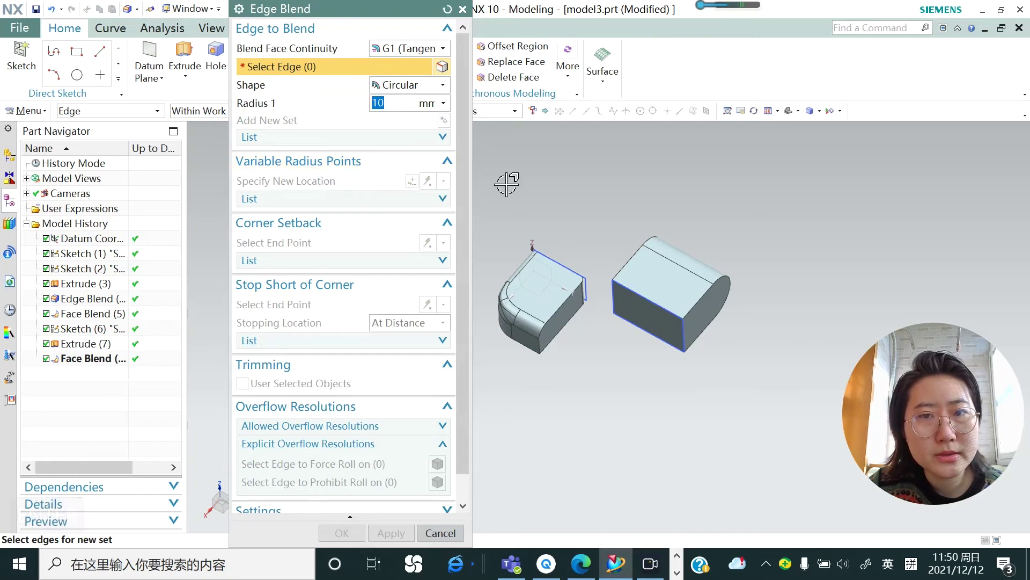
scroll(633, 295, up, 3)
click(642, 283)
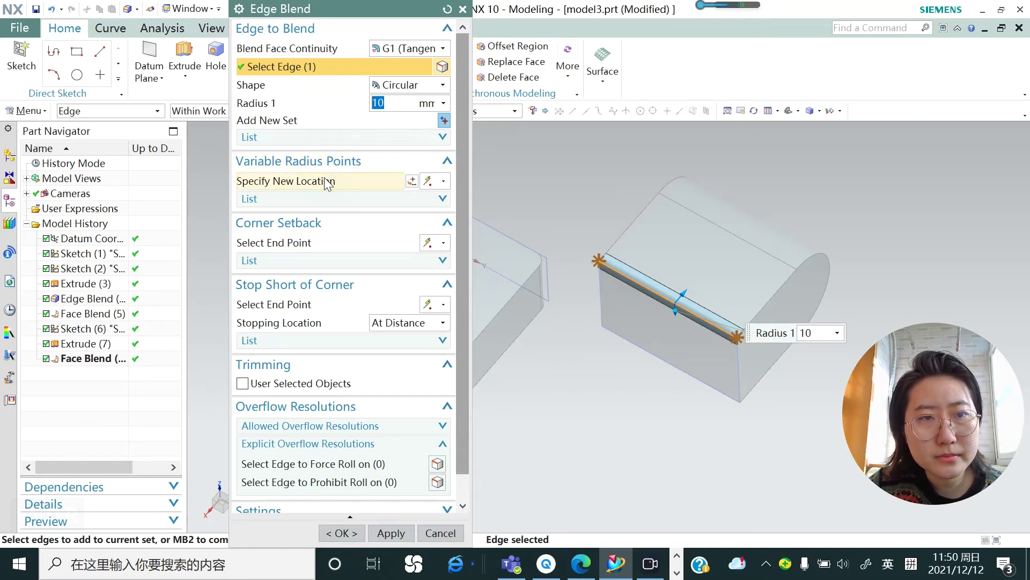
Add a variable radius point with a 20 mm radius at about 19% arc length along the selected top edge
click(427, 183)
scroll(671, 335, up, 1)
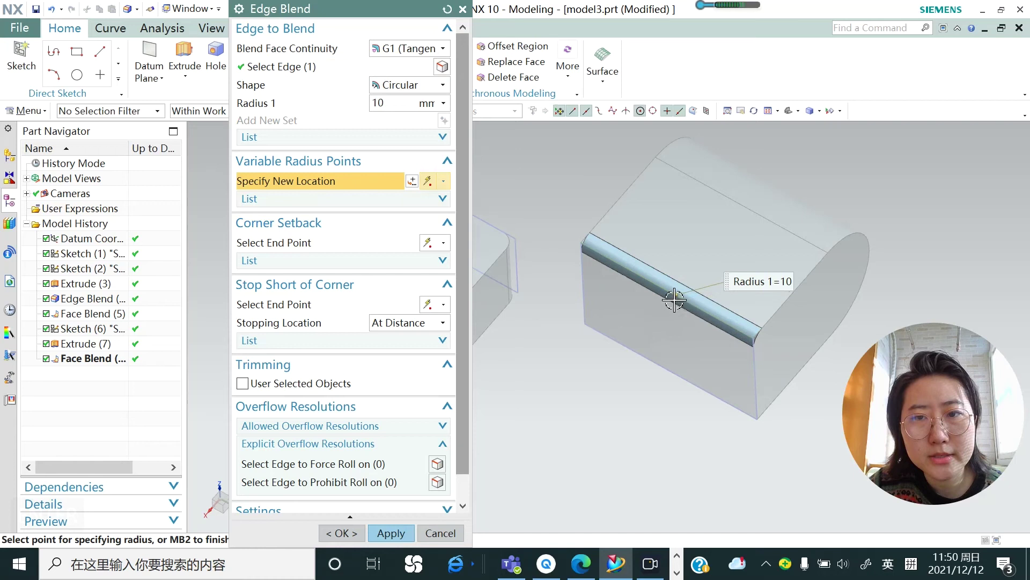
click(614, 261)
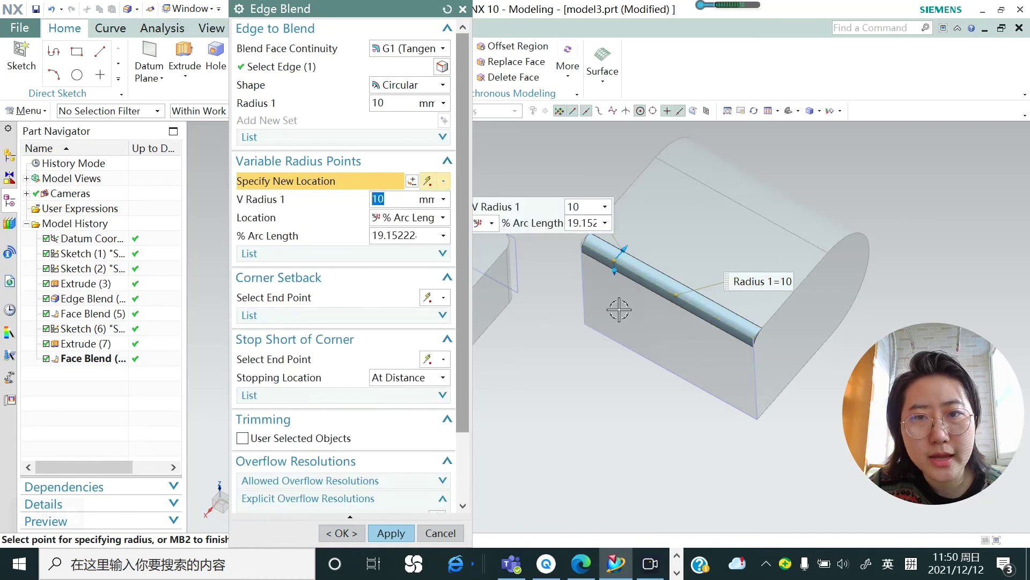
drag(545, 209, 575, 159)
click(521, 172)
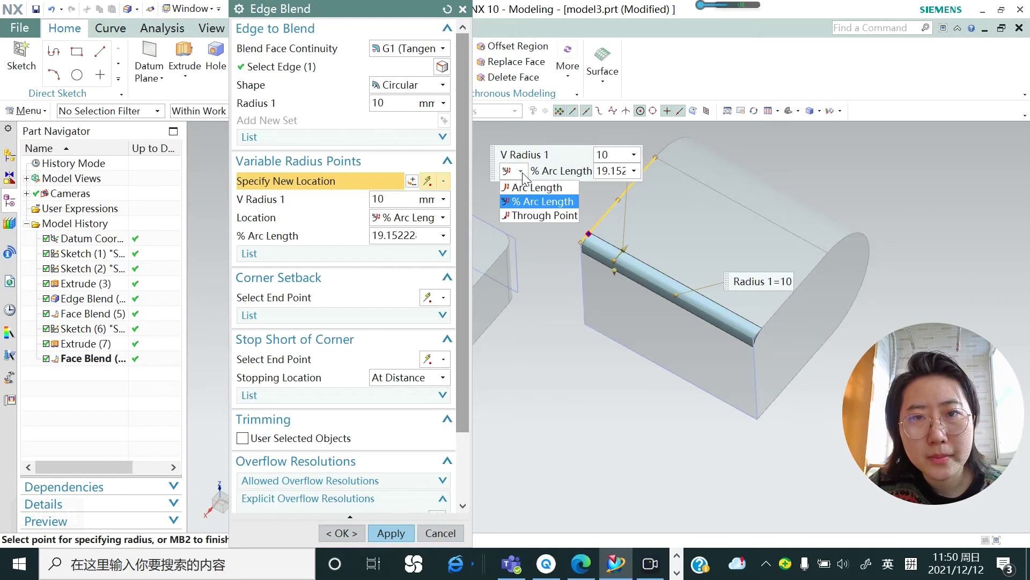
click(522, 173)
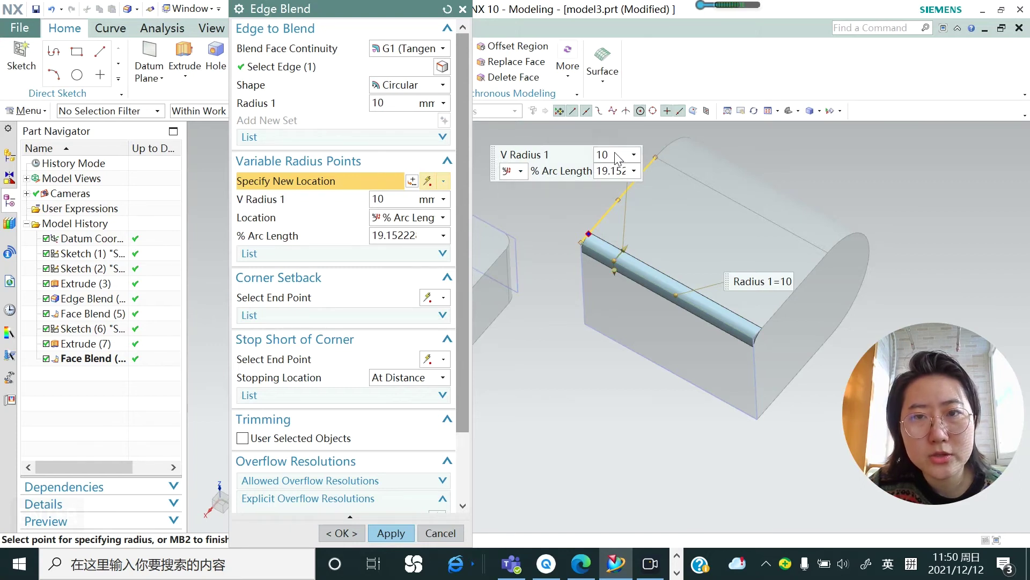
text(20)
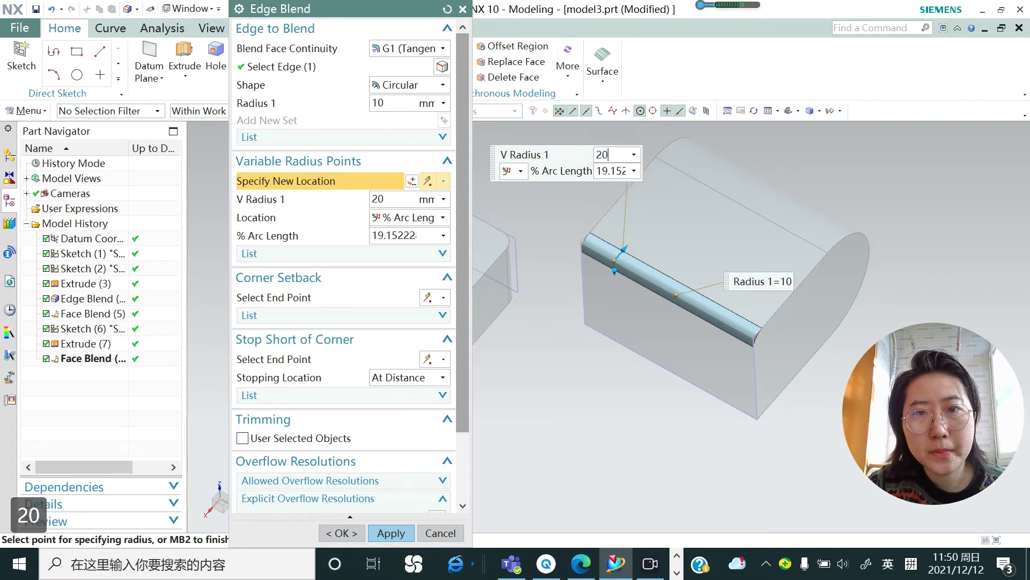
key(Return)
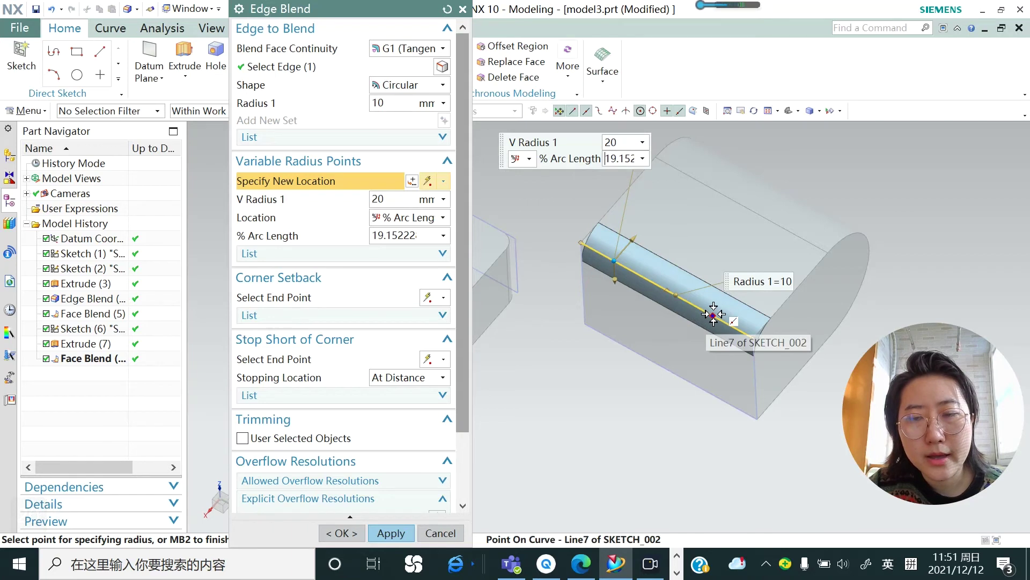
Add a second variable radius point with a 10 mm radius at about 76% arc length and apply the edge blend
click(714, 334)
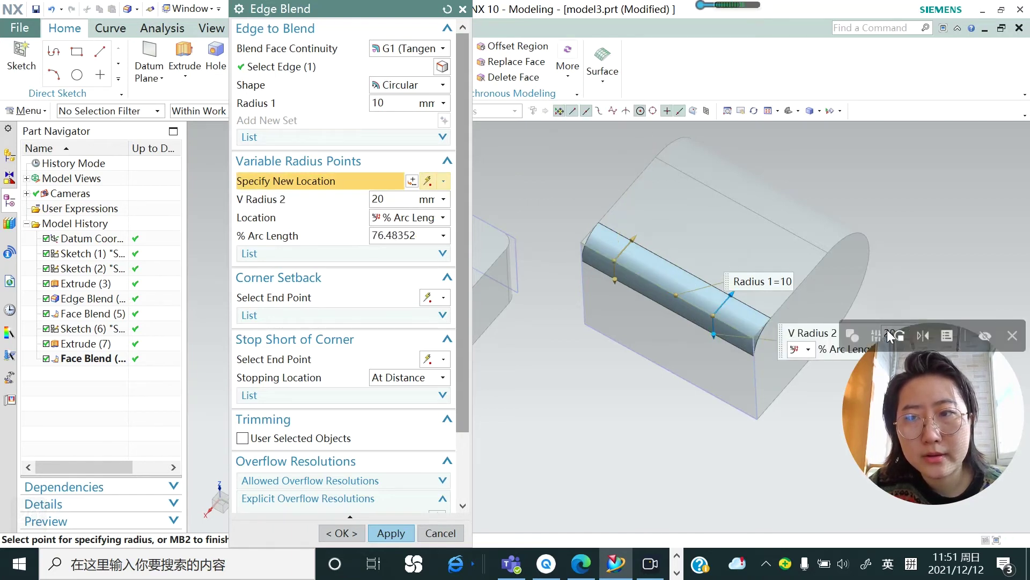
scroll(765, 236, down, 3)
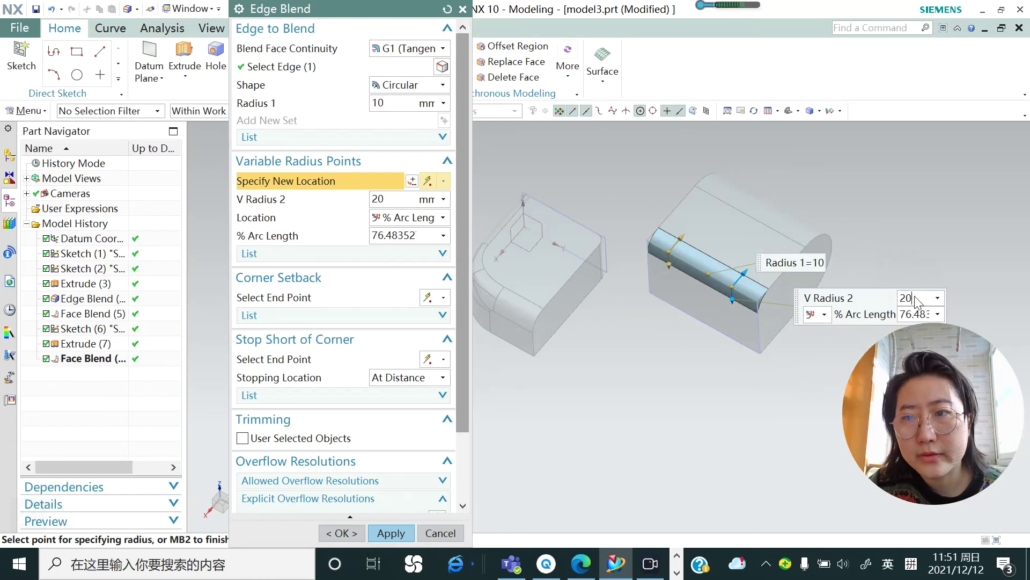
text(10)
key(Return)
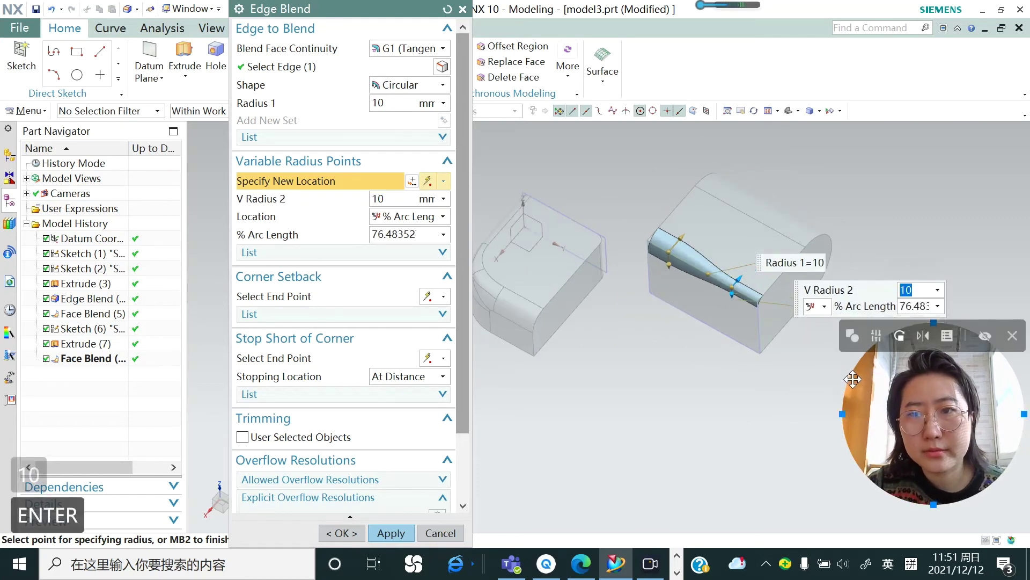
scroll(698, 274, up, 1)
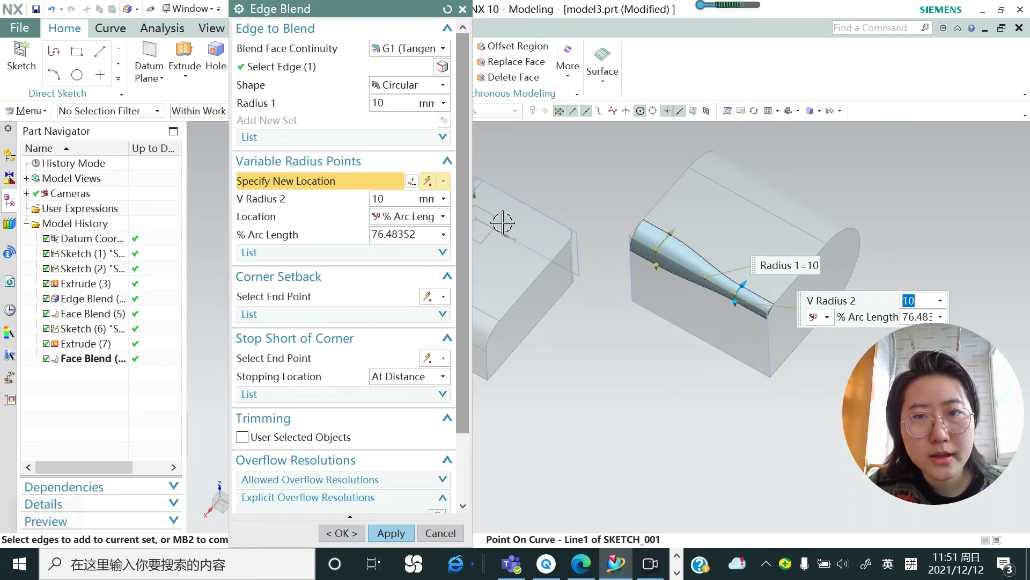
click(391, 533)
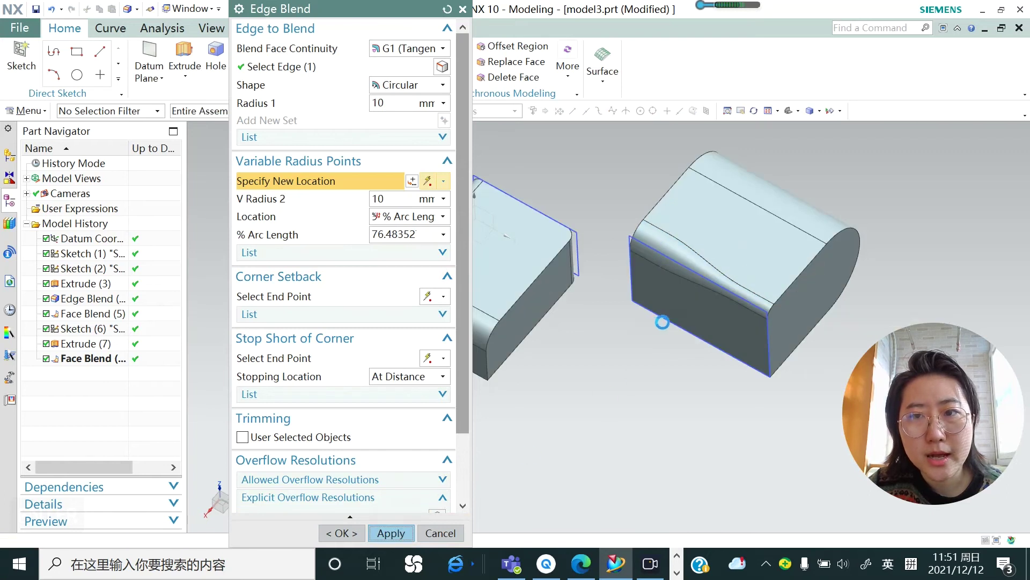
Start an edge blend on the bottom edge of the second block's flat end and place a variable radius point at 50 mm arc length
middle_drag(663, 322, 472, 216)
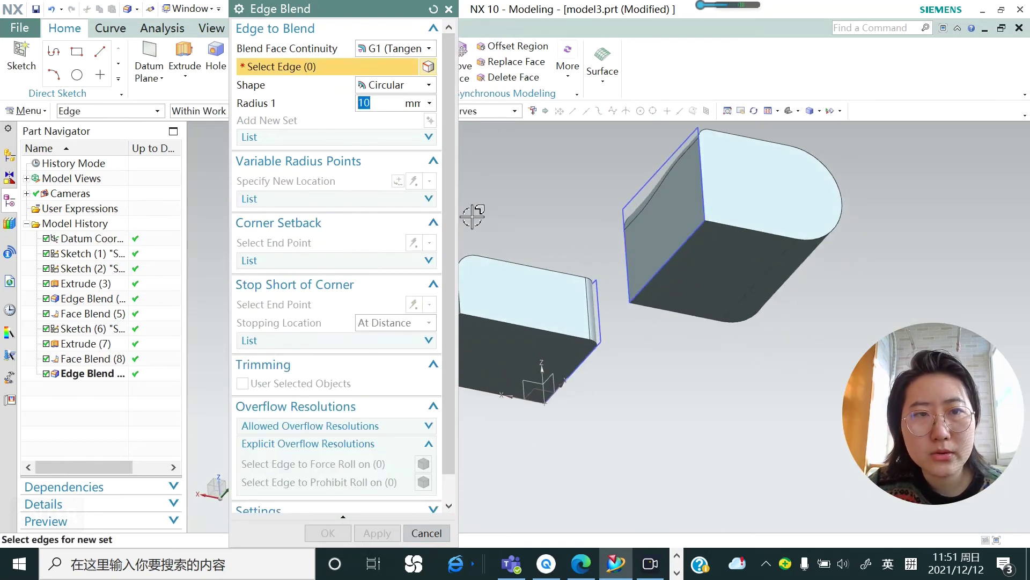
click(679, 244)
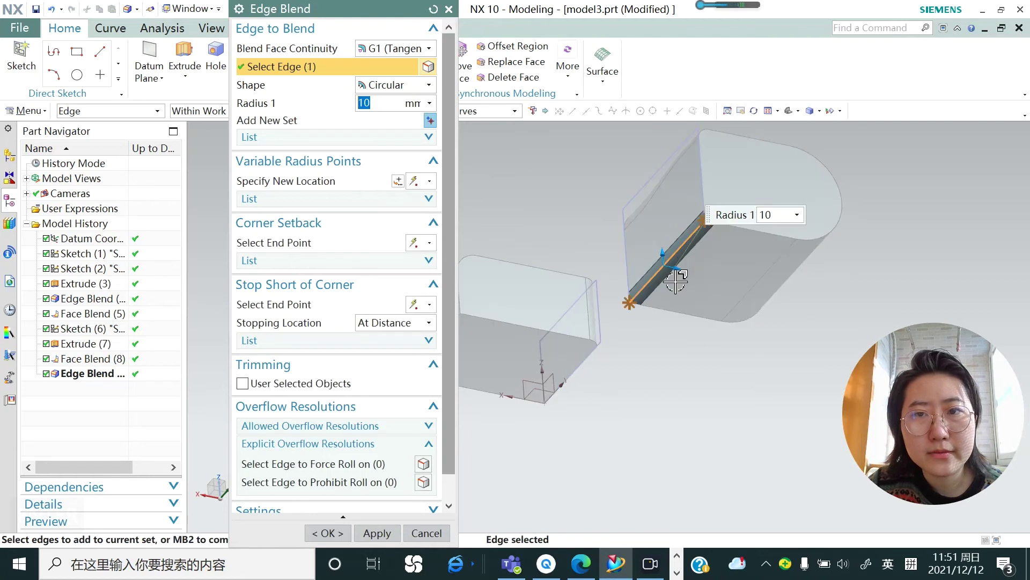
click(429, 182)
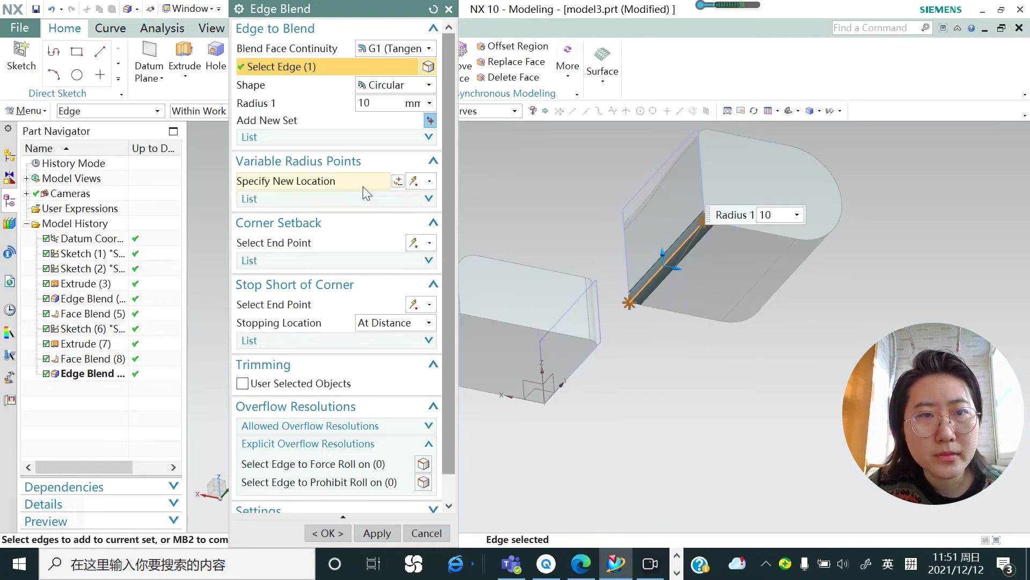
click(411, 180)
click(648, 280)
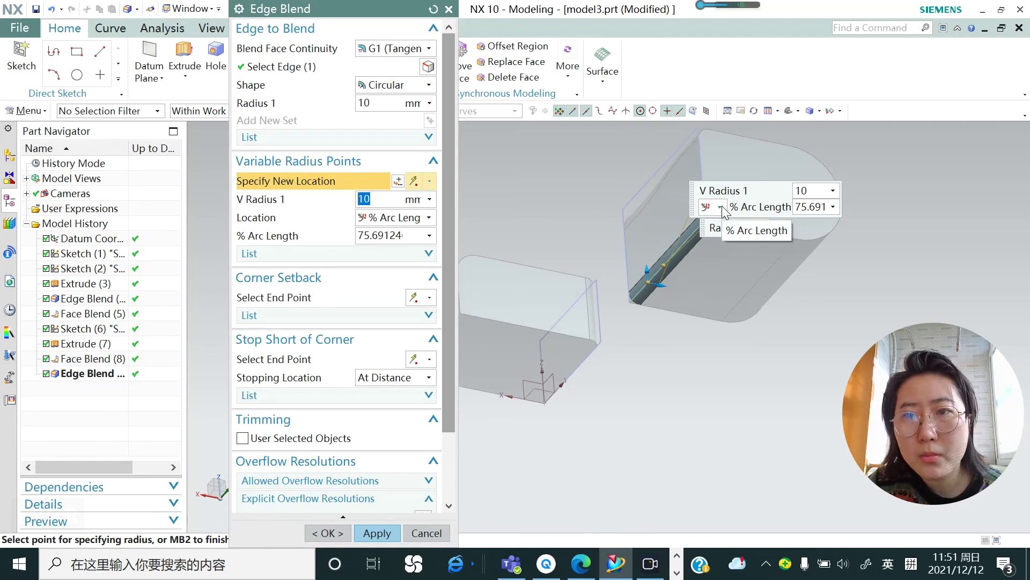
click(719, 207)
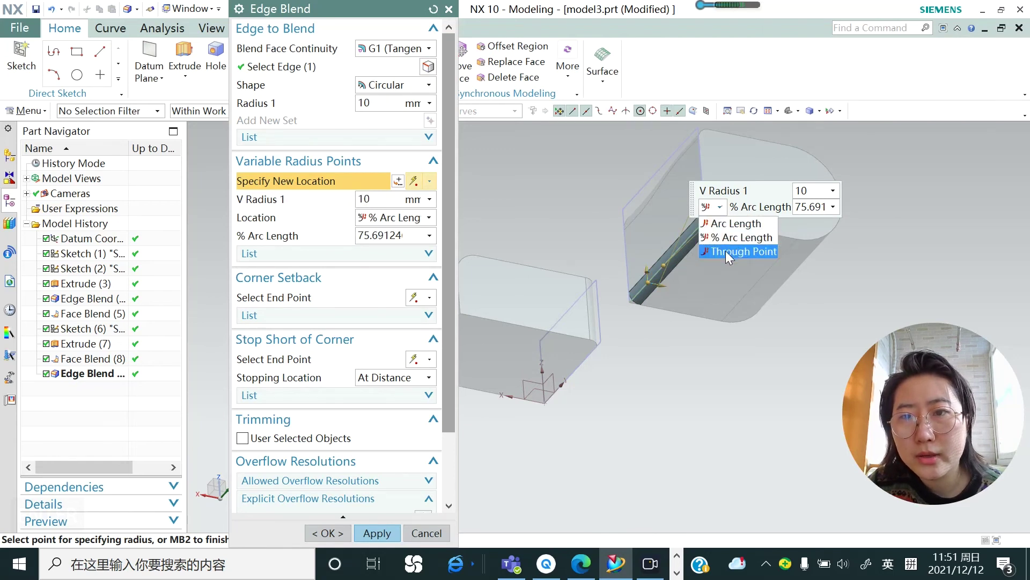
click(731, 224)
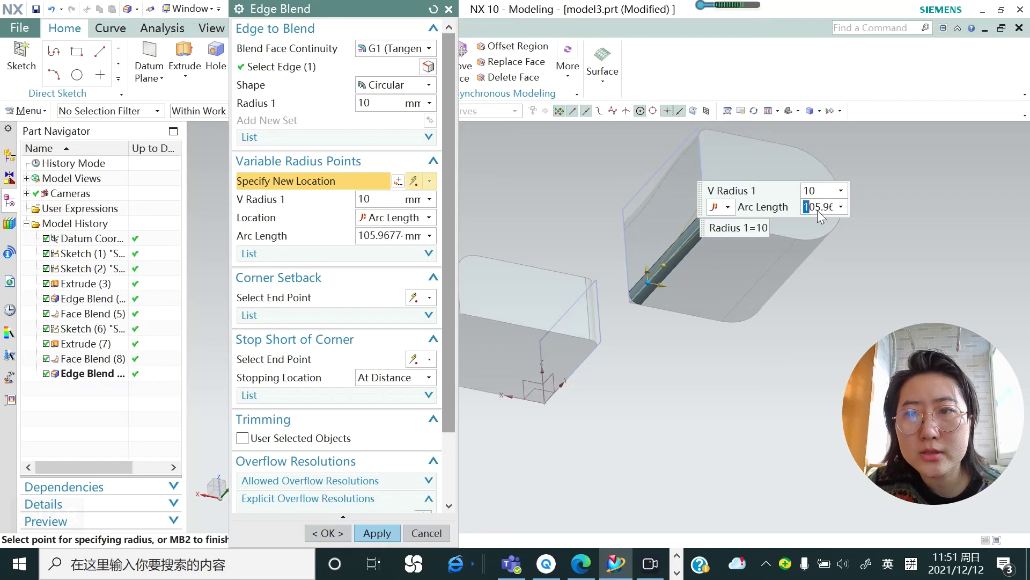
text(50)
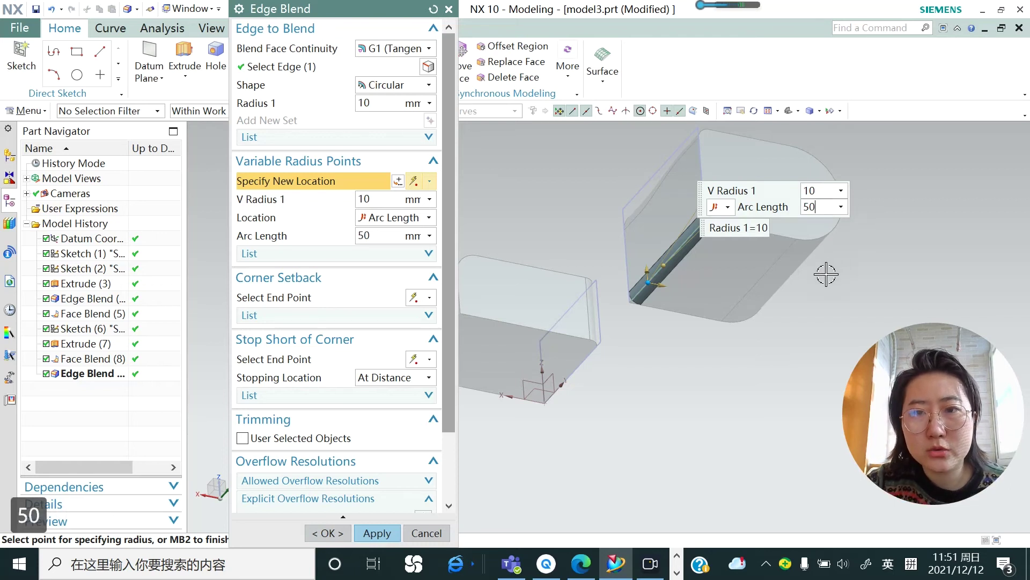
key(Return)
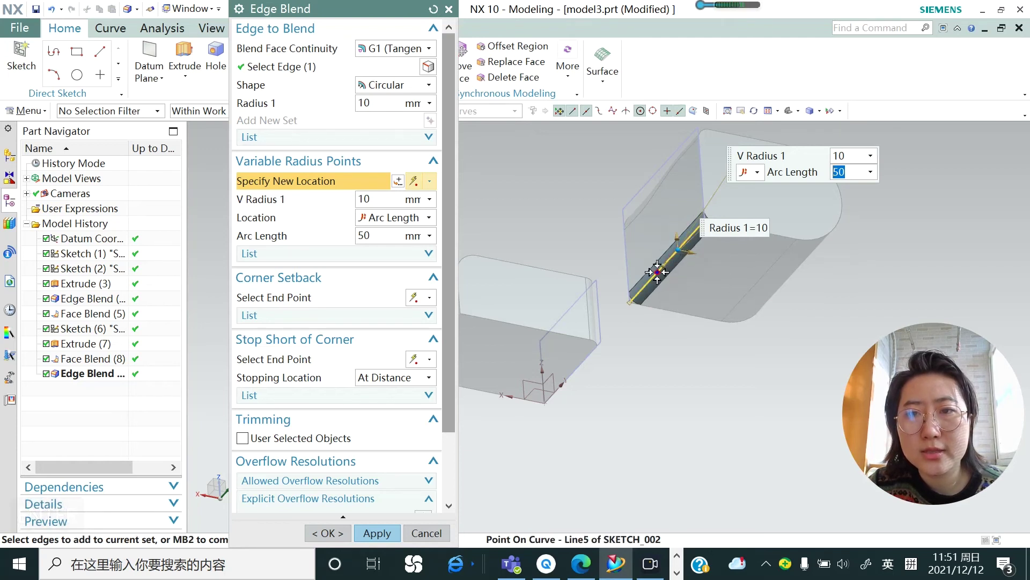
Set the radius of the variable radius point at 50 mm arc length to 30 mm
click(845, 156)
text(30)
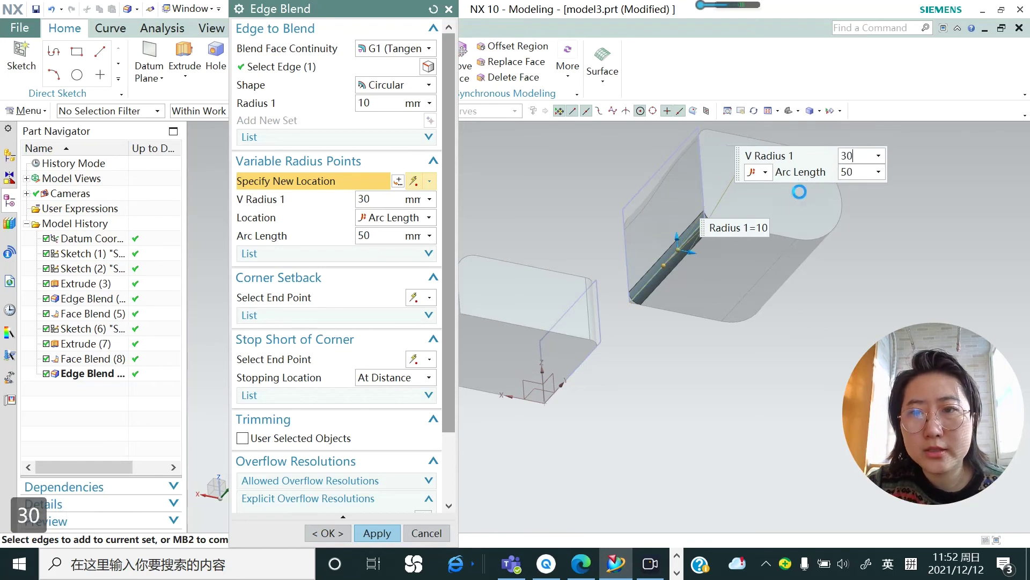
key(Return)
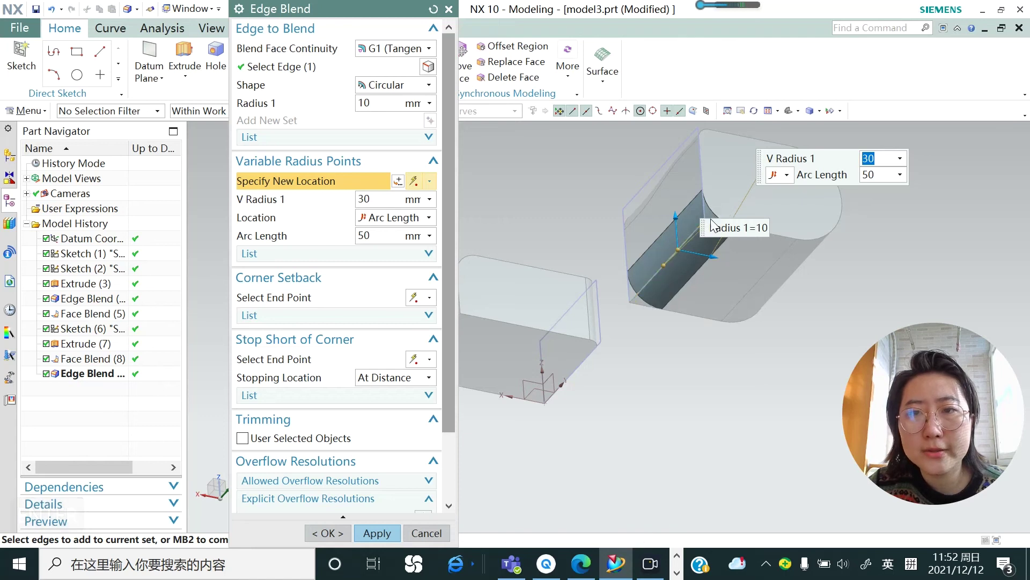
Add a second variable radius point on the bottom edge at 100% arc length with a 5 mm radius
click(649, 281)
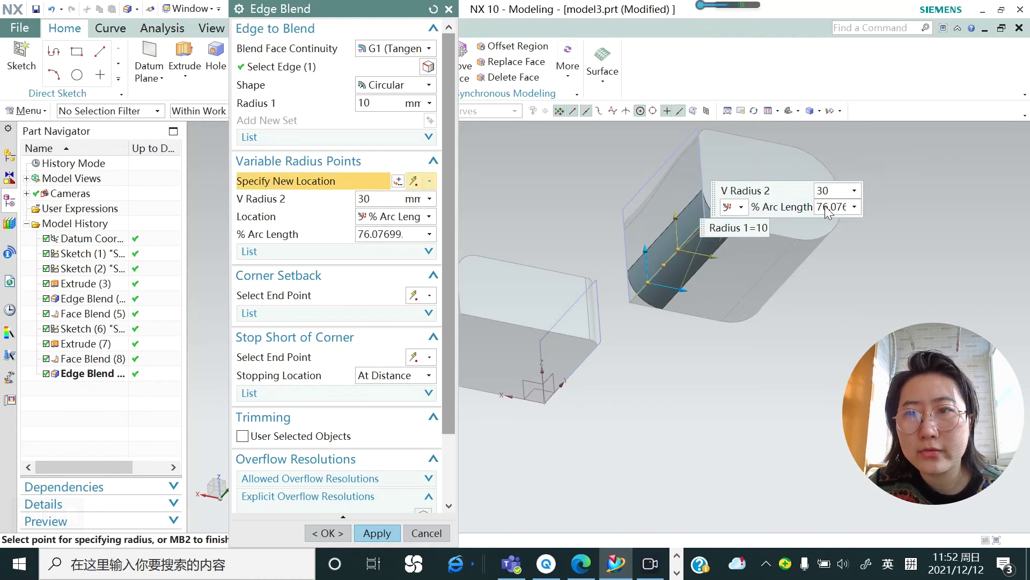
drag(819, 214, 849, 210)
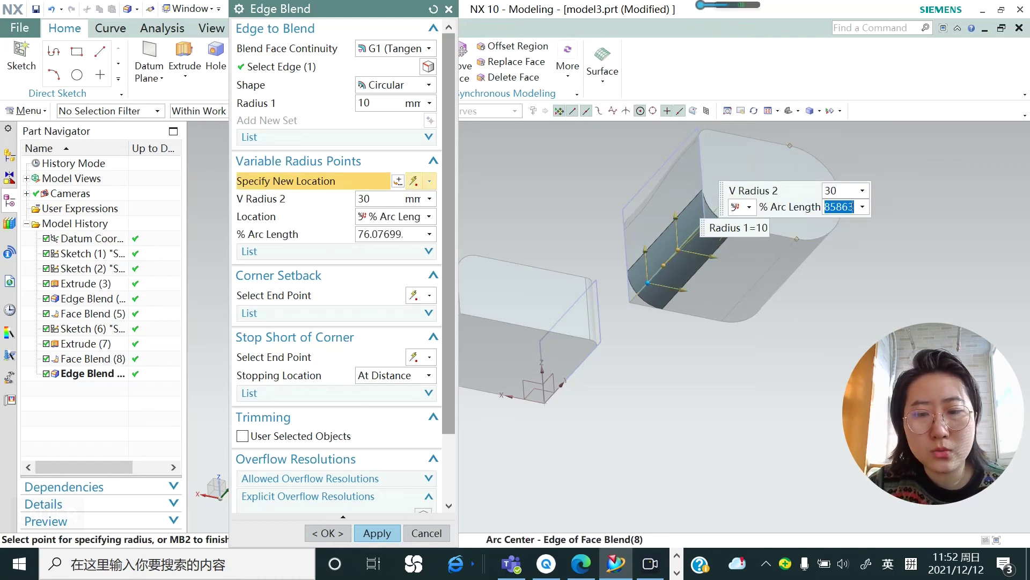
text(100)
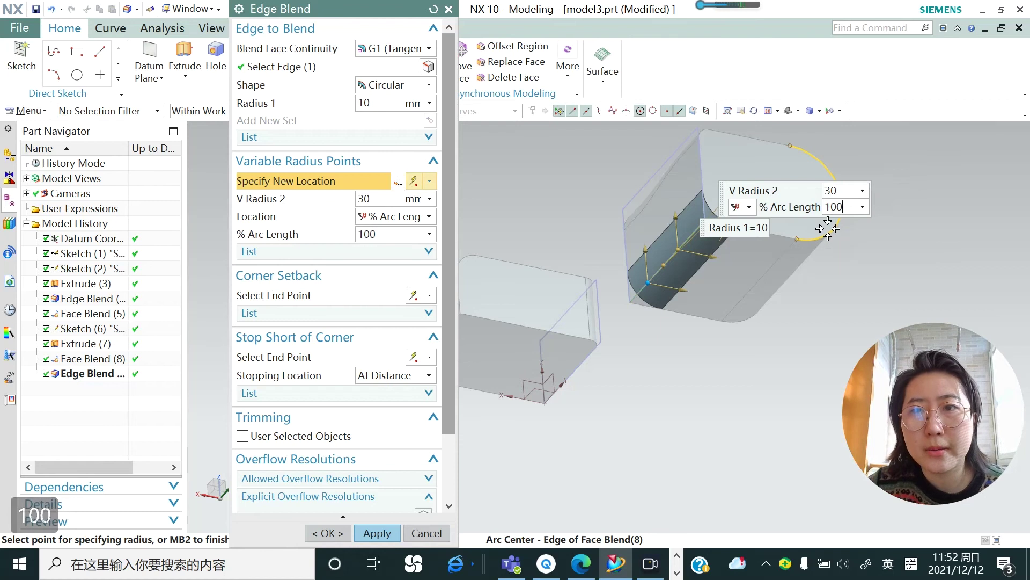
key(Return)
double_click(831, 193)
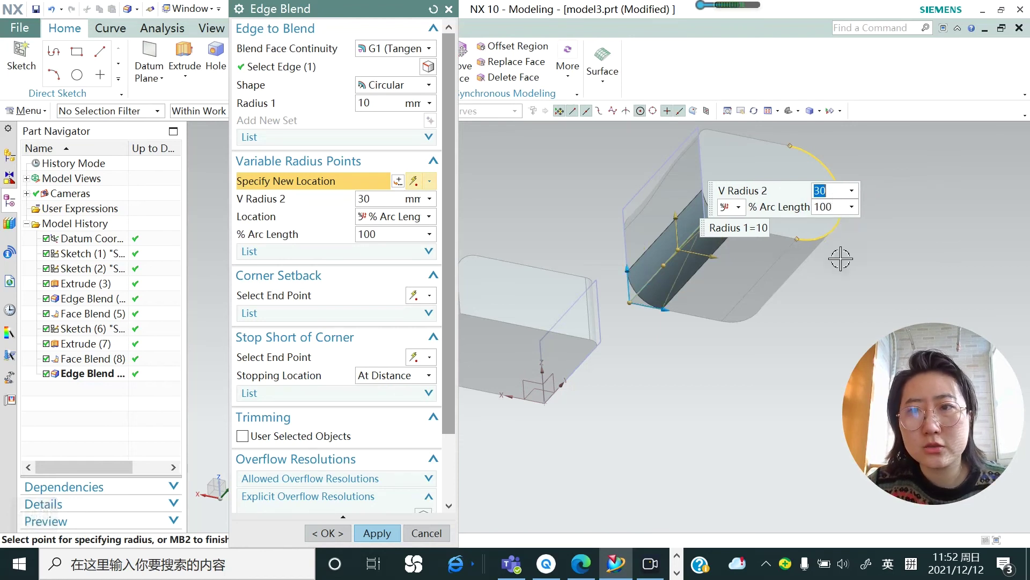
text(5)
key(Return)
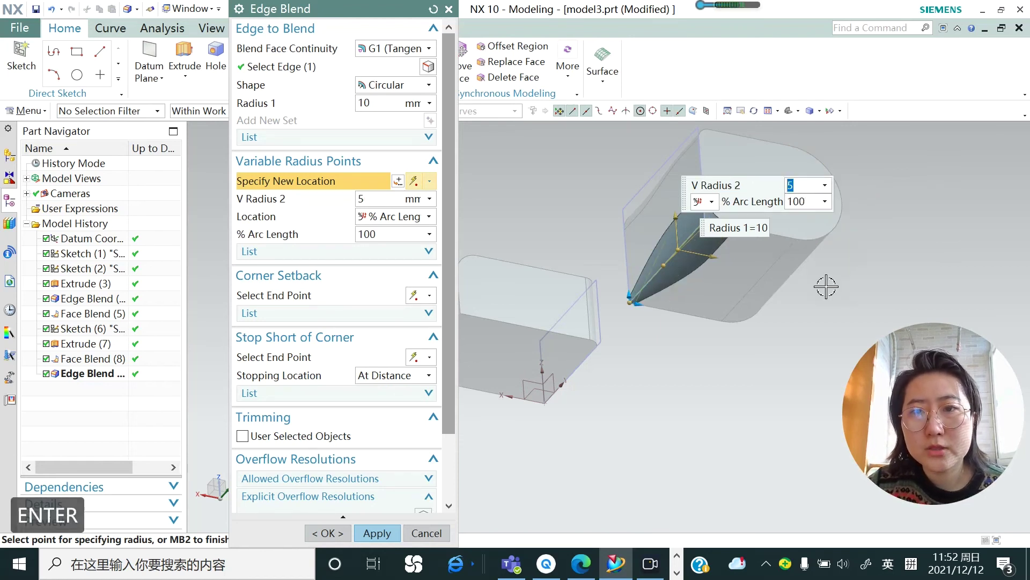
Reposition the 5 mm variable radius point to 70% arc length and apply the edge blend
middle_drag(722, 325, 705, 304)
middle_drag(733, 240, 698, 285)
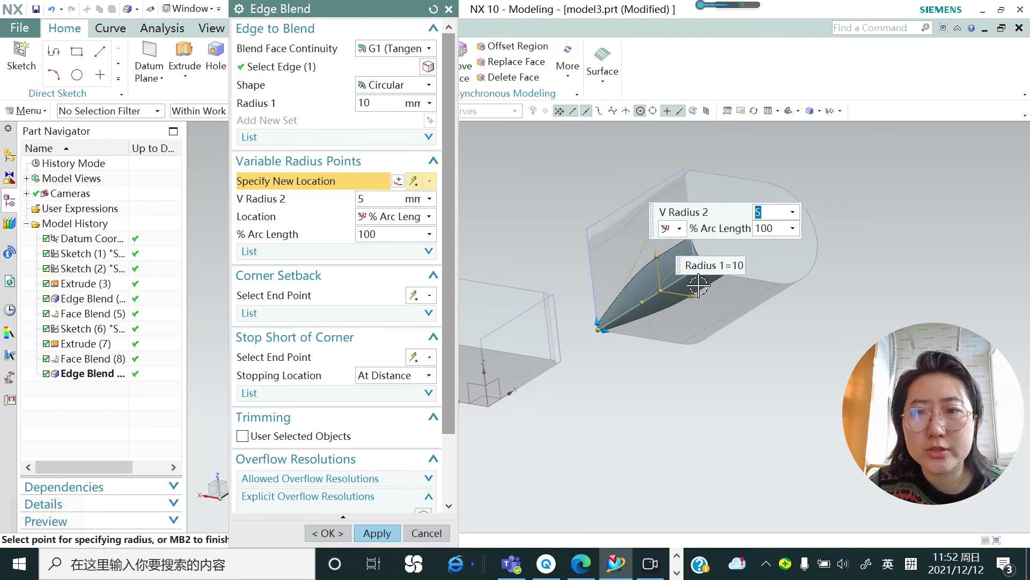
middle_drag(680, 342, 626, 330)
drag(555, 340, 599, 310)
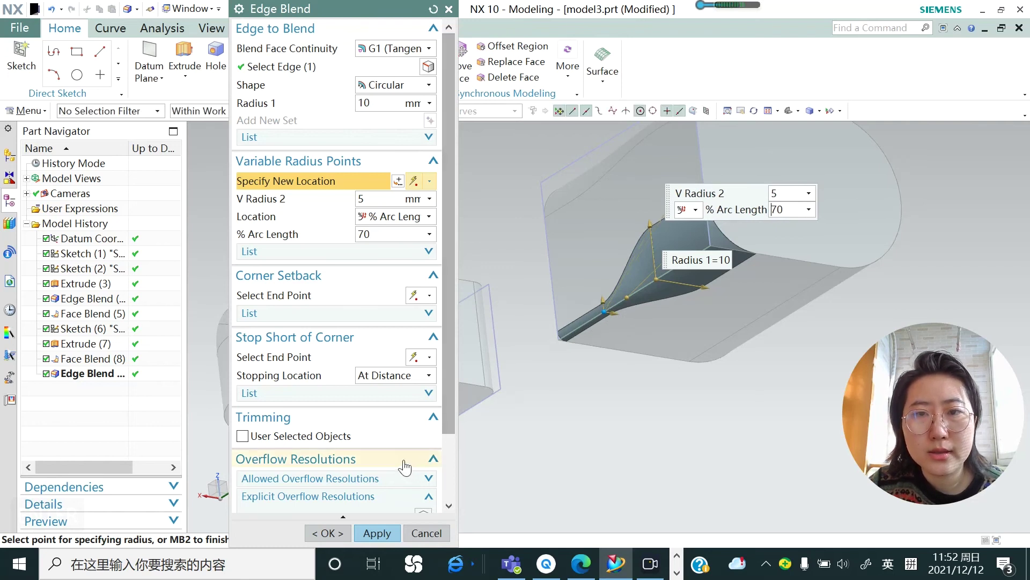
click(377, 533)
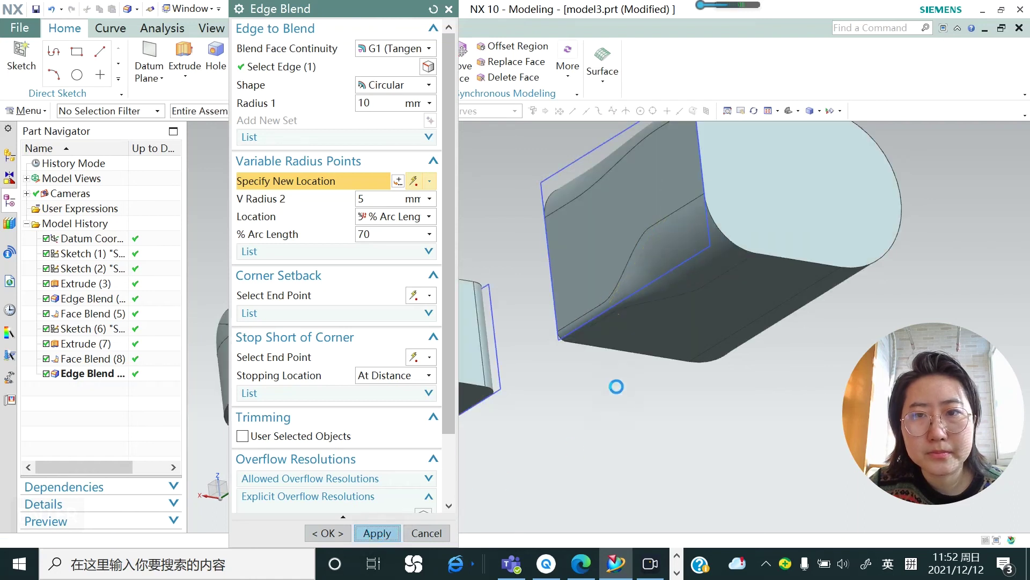
Start a 10 mm circular edge blend on the first block's bottom tangent edge chain around the small rounded corner
scroll(623, 336, up, 3)
scroll(622, 335, down, 5)
middle_drag(667, 306, 617, 301)
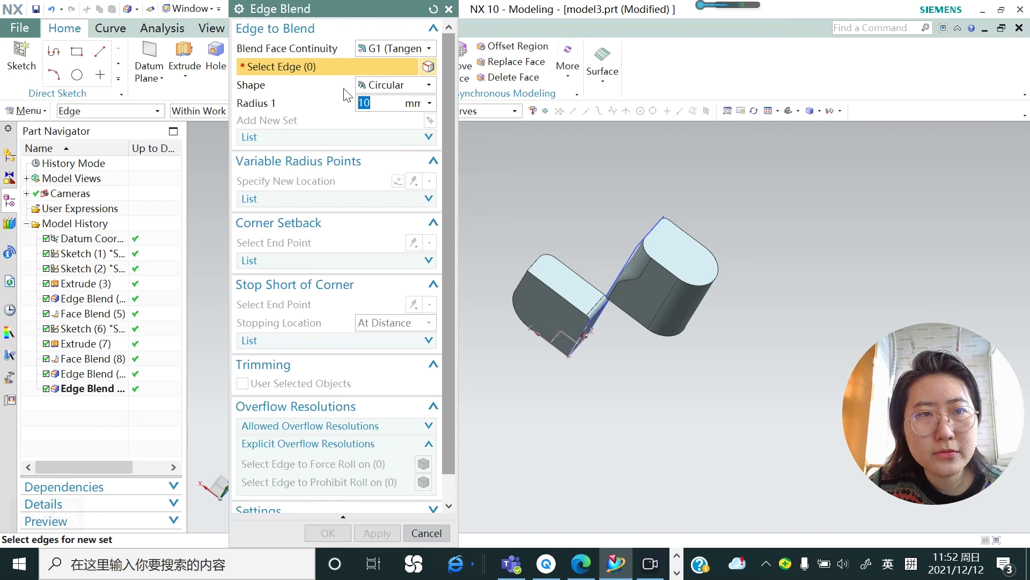
click(552, 286)
middle_drag(547, 295, 616, 364)
scroll(655, 345, down, 2)
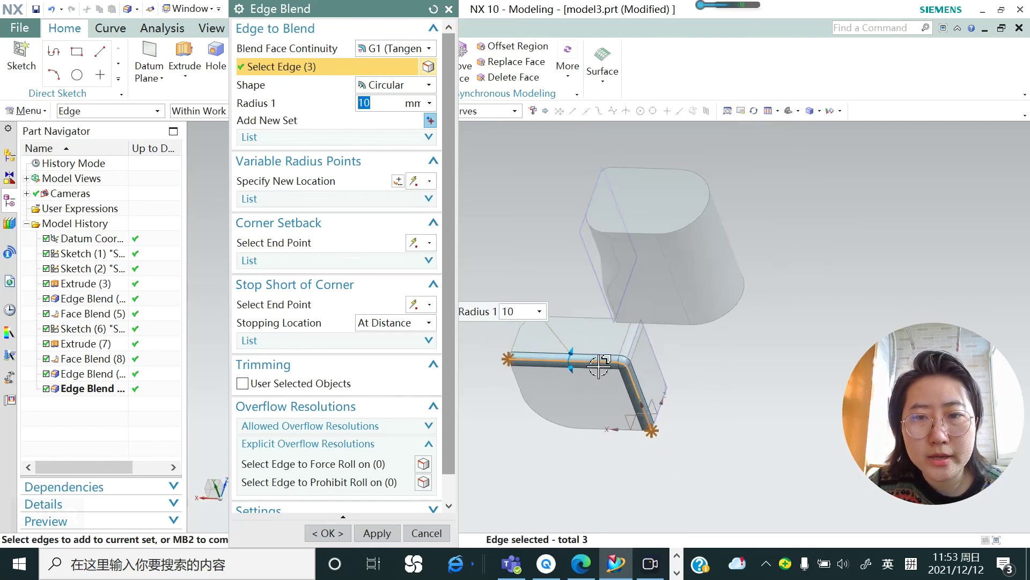
Stop the blend short by an arc length of 30 mm at the chain's end away from the datum origin and apply it
scroll(601, 360, up, 2)
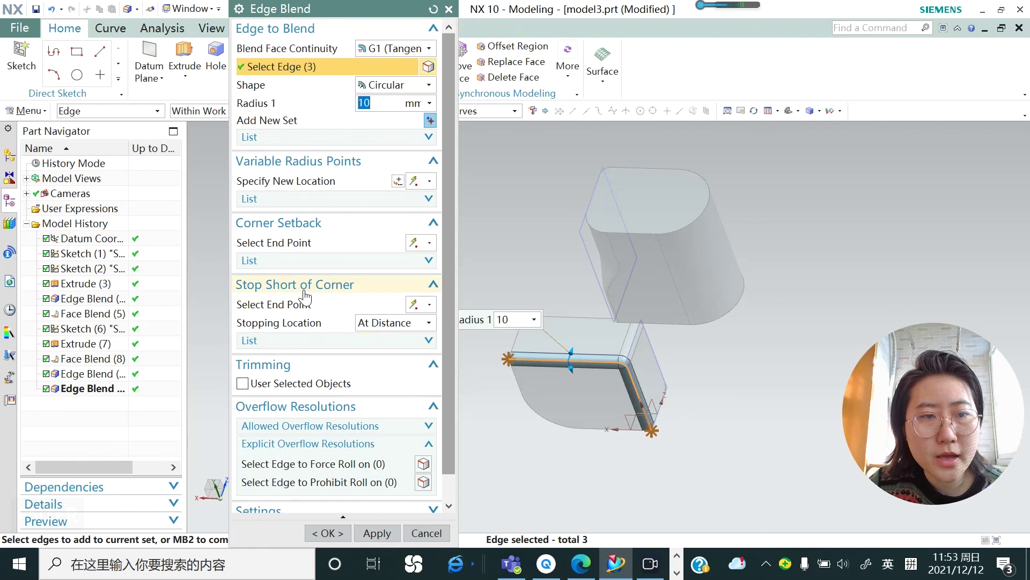
click(414, 305)
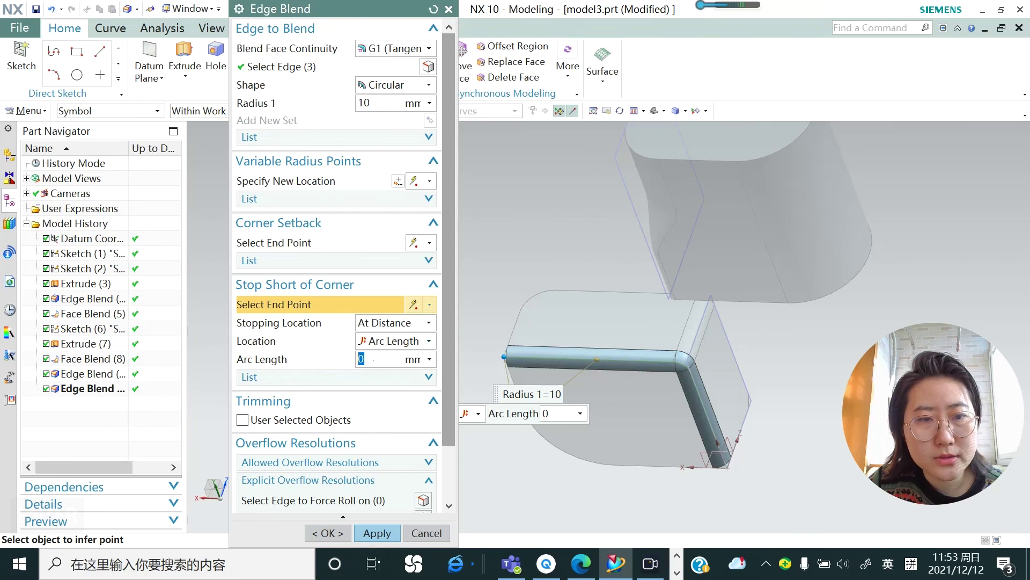
text(30)
key(Return)
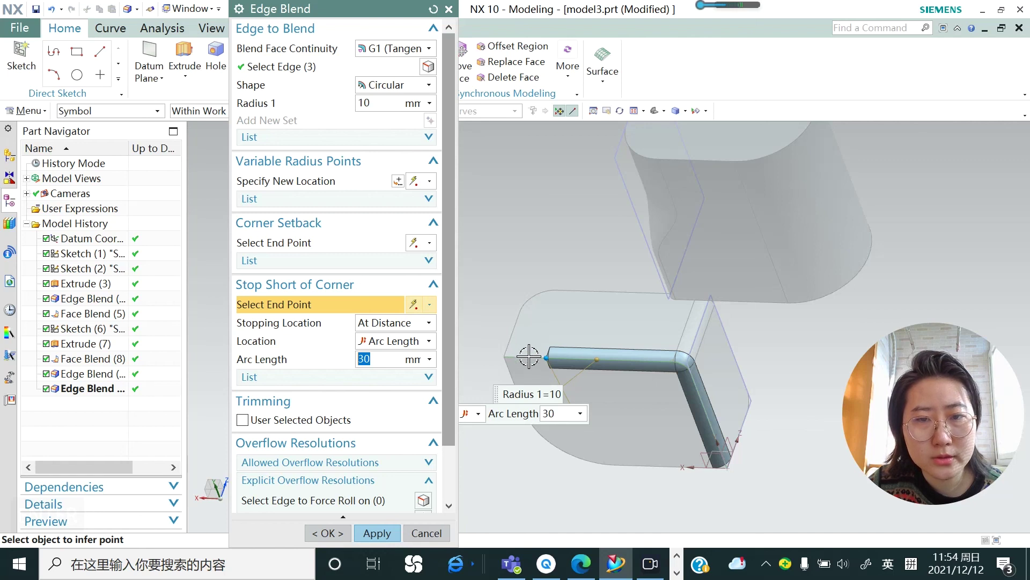
click(385, 534)
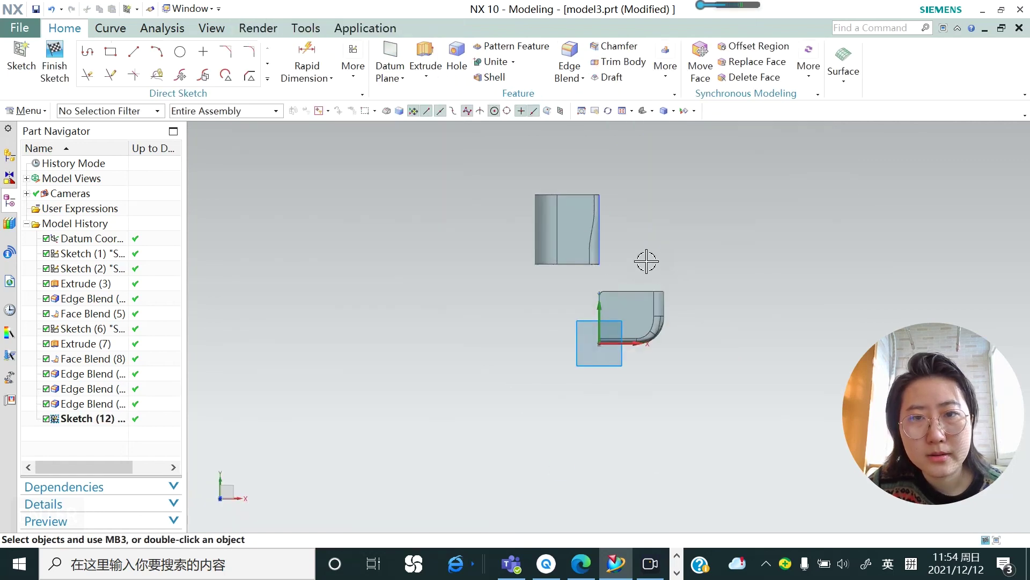
middle_drag(634, 372, 571, 350)
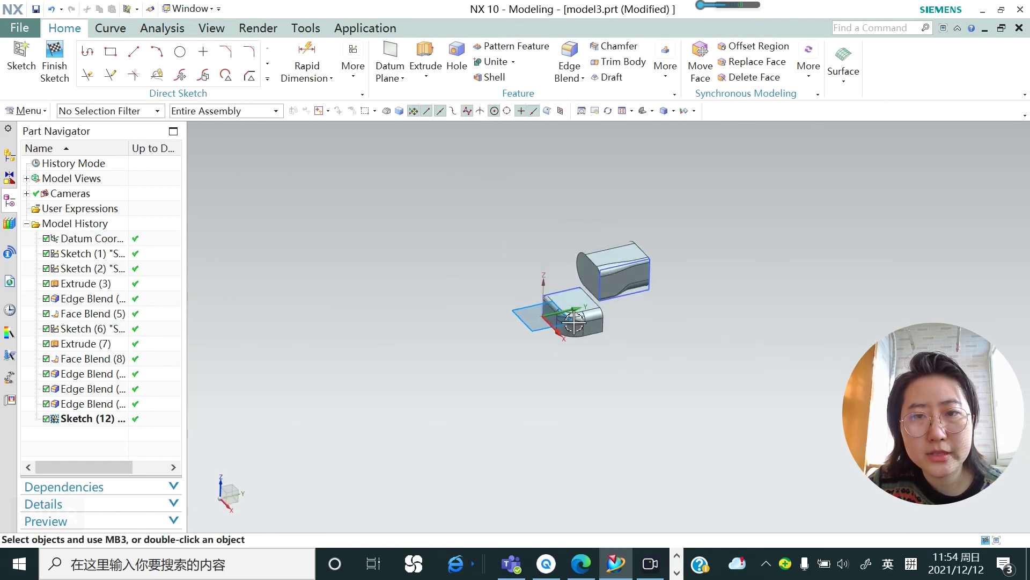
scroll(593, 306, up, 2)
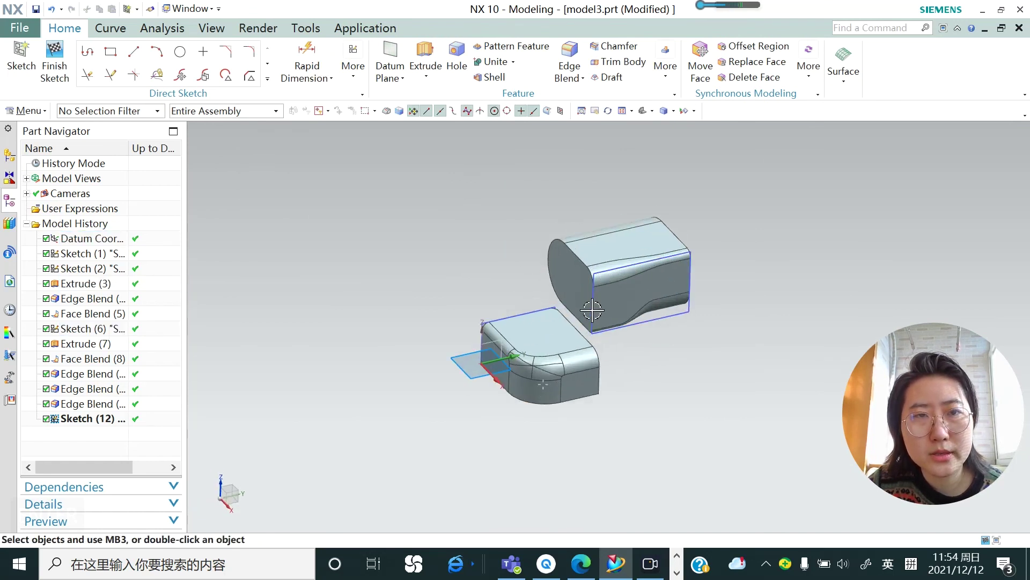